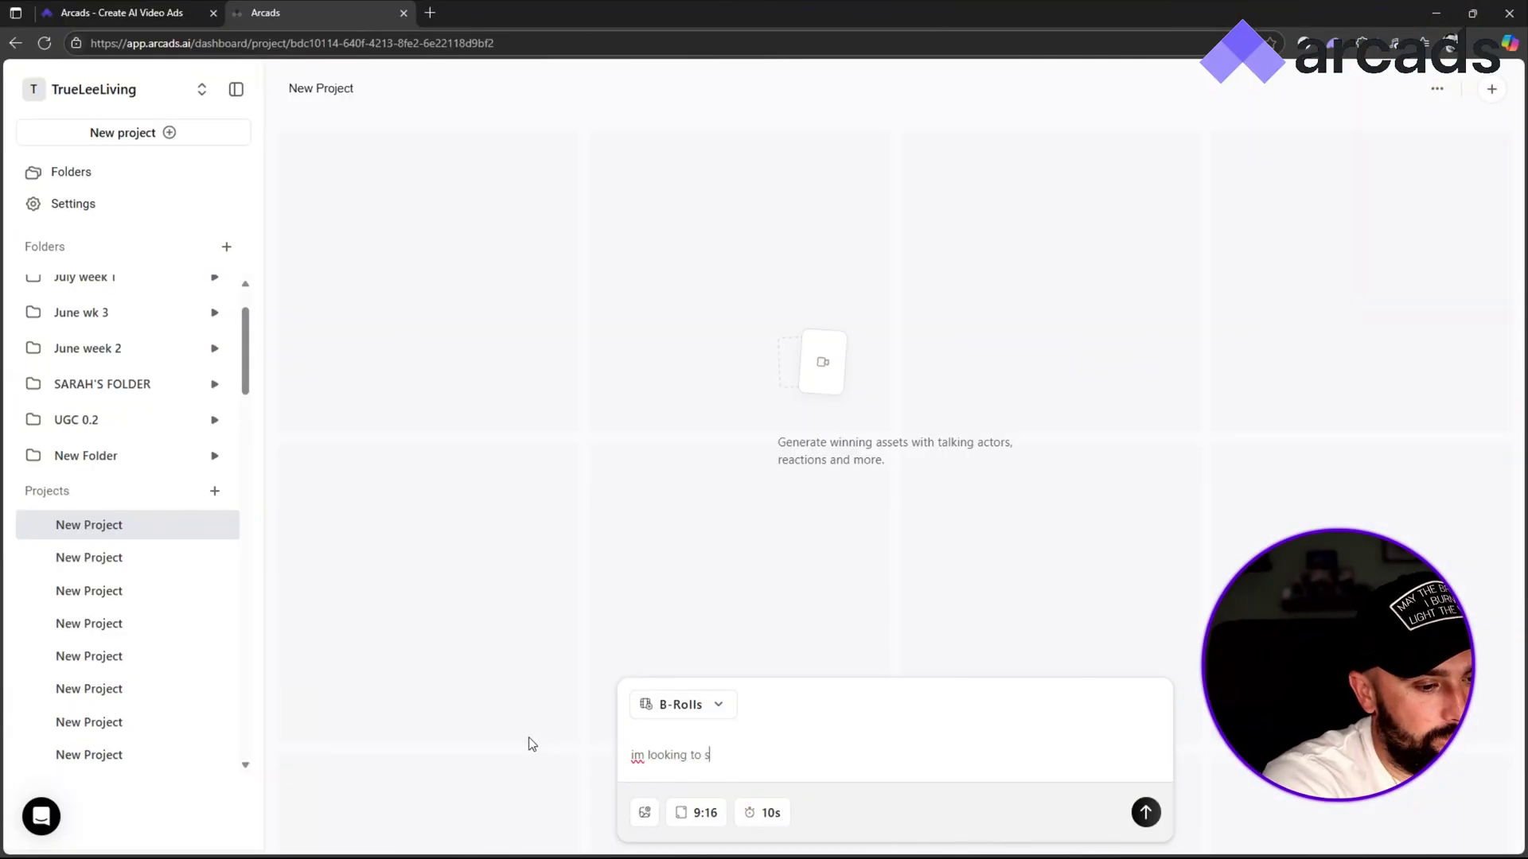
text(ell the scrub daddy sponge i)
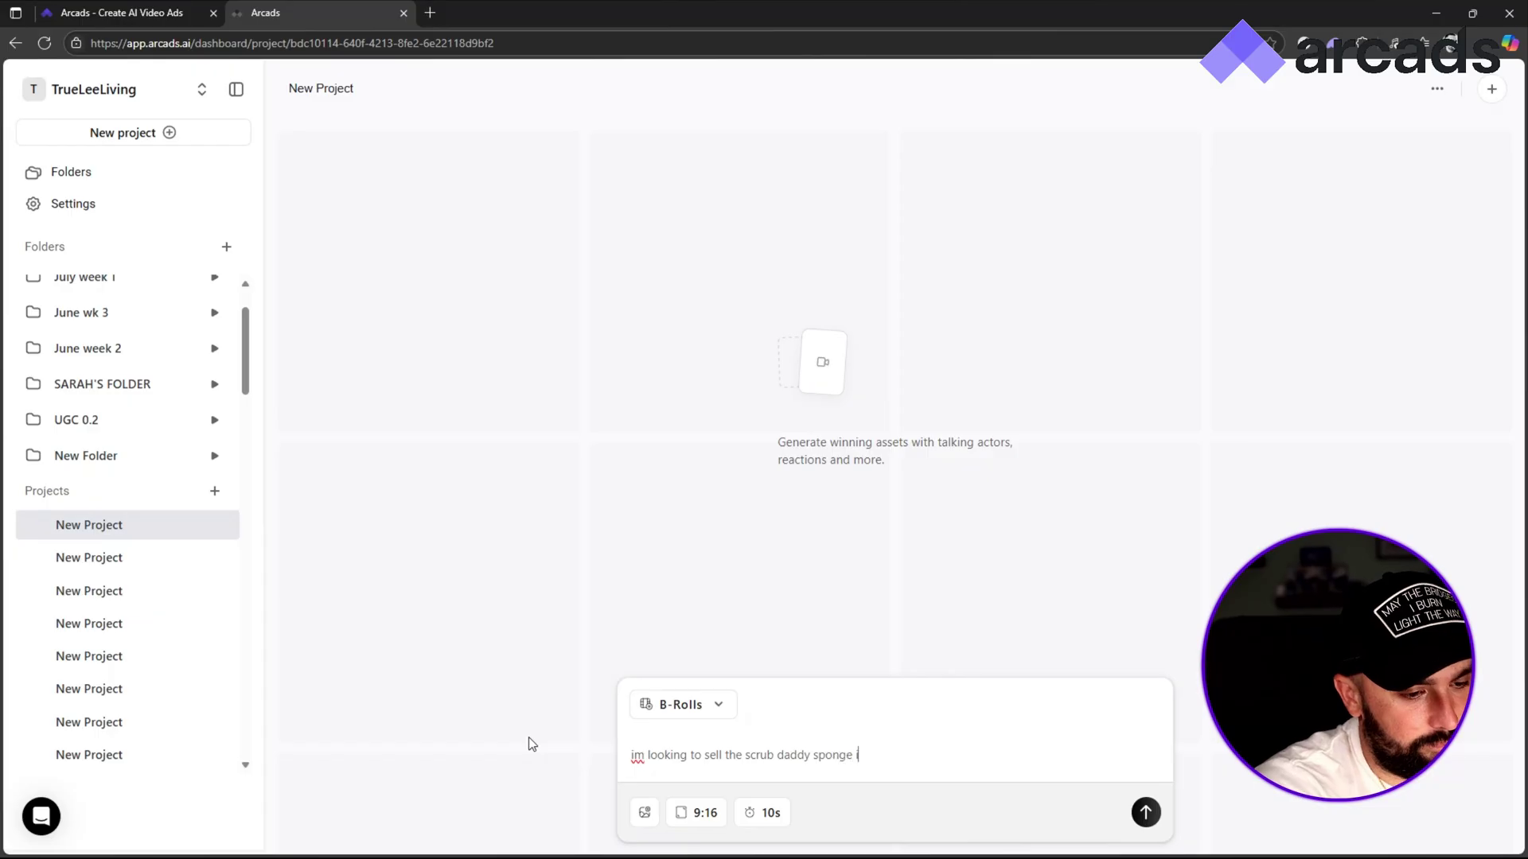
text( the kitchen for ishes)
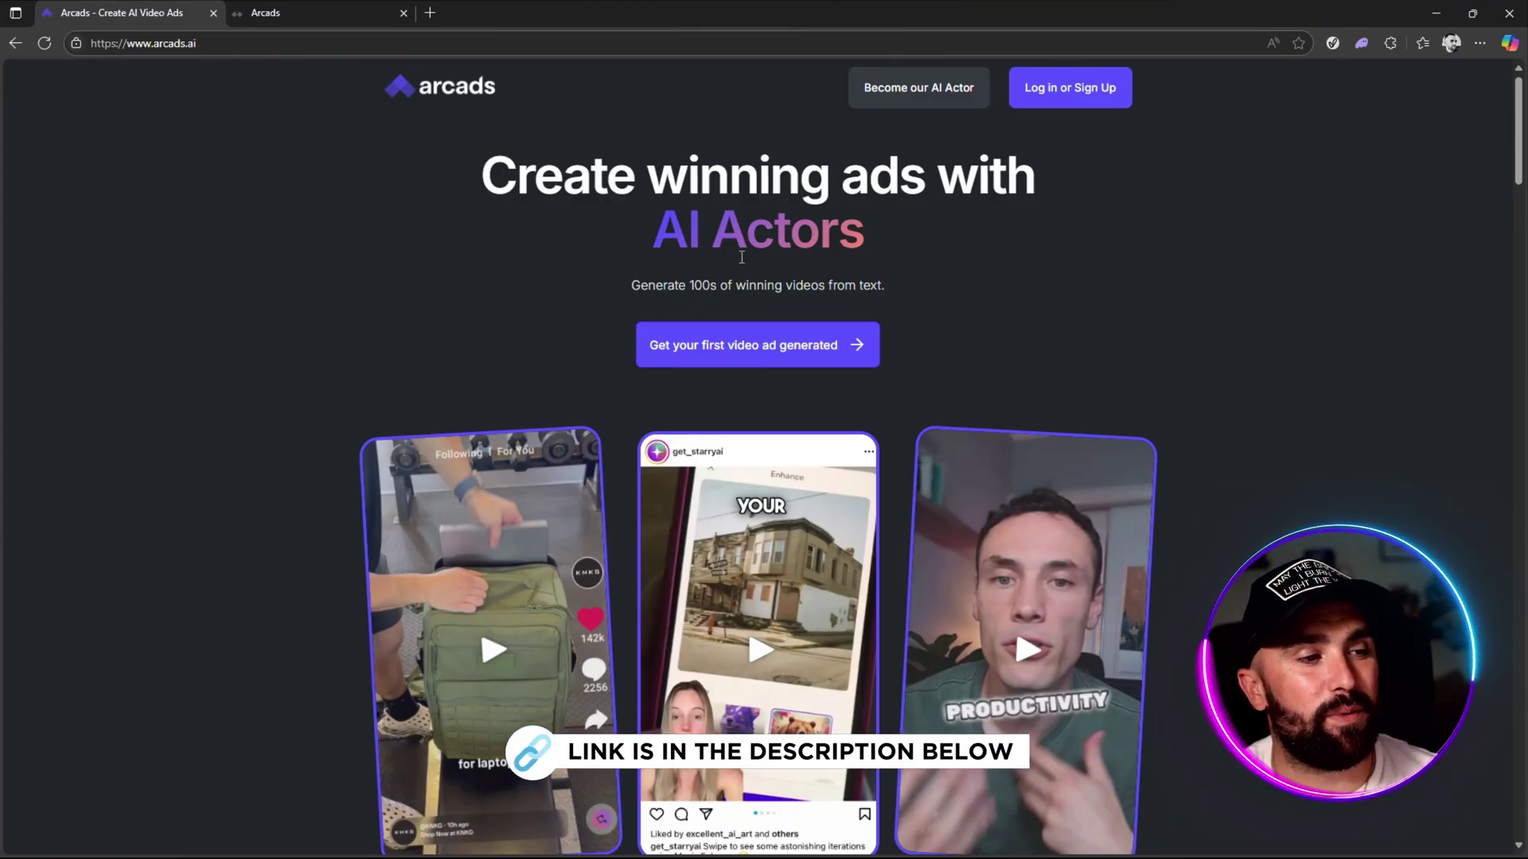
scroll(1276, 328, down, 2)
scroll(1075, 359, down, 2)
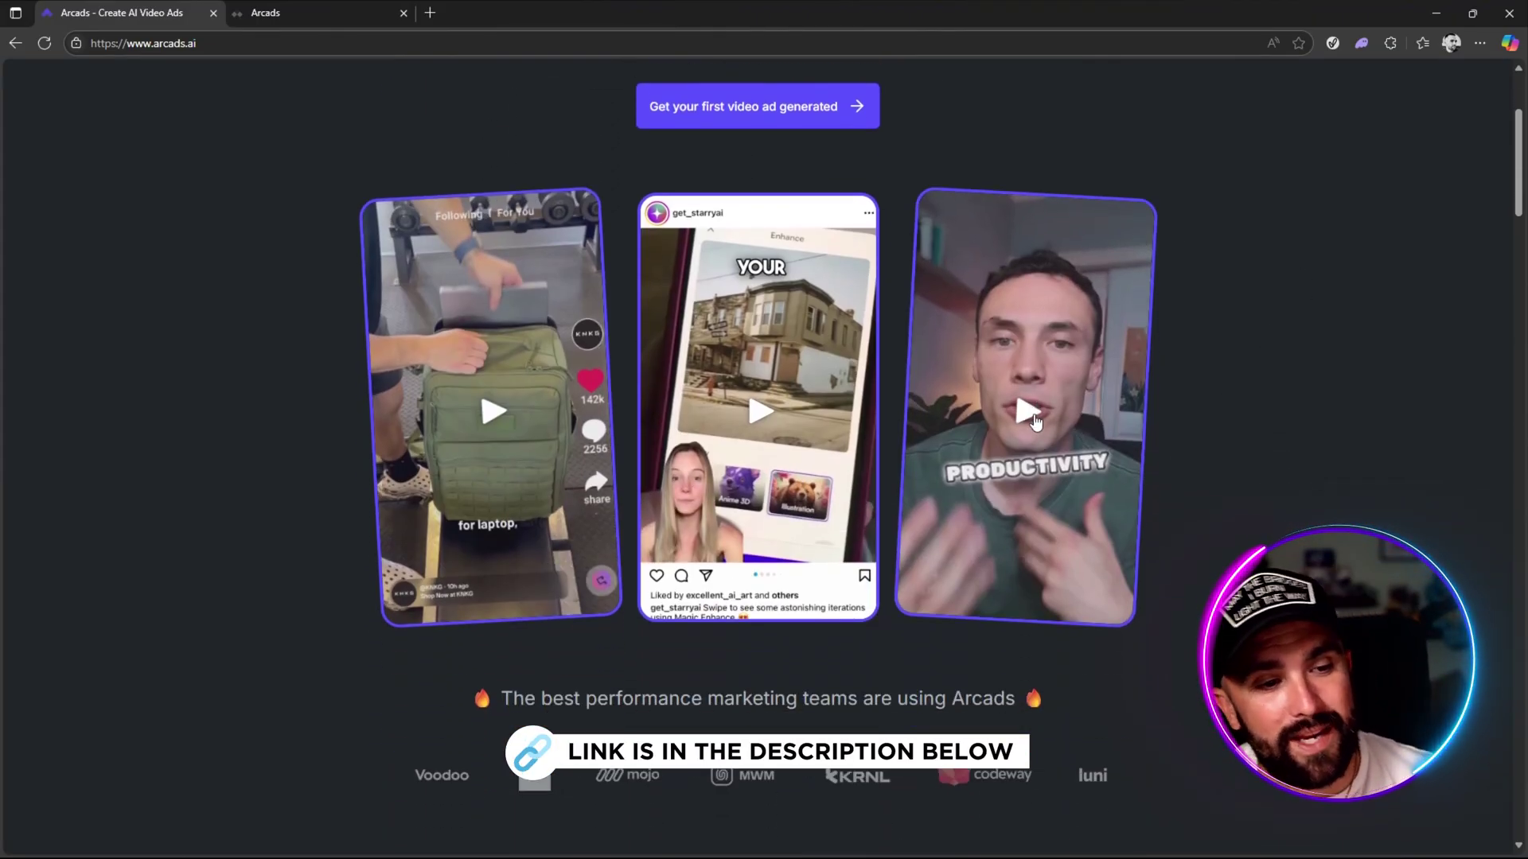
Play the third, middle and gym bag example ad videos, pausing the middle one
click(1029, 415)
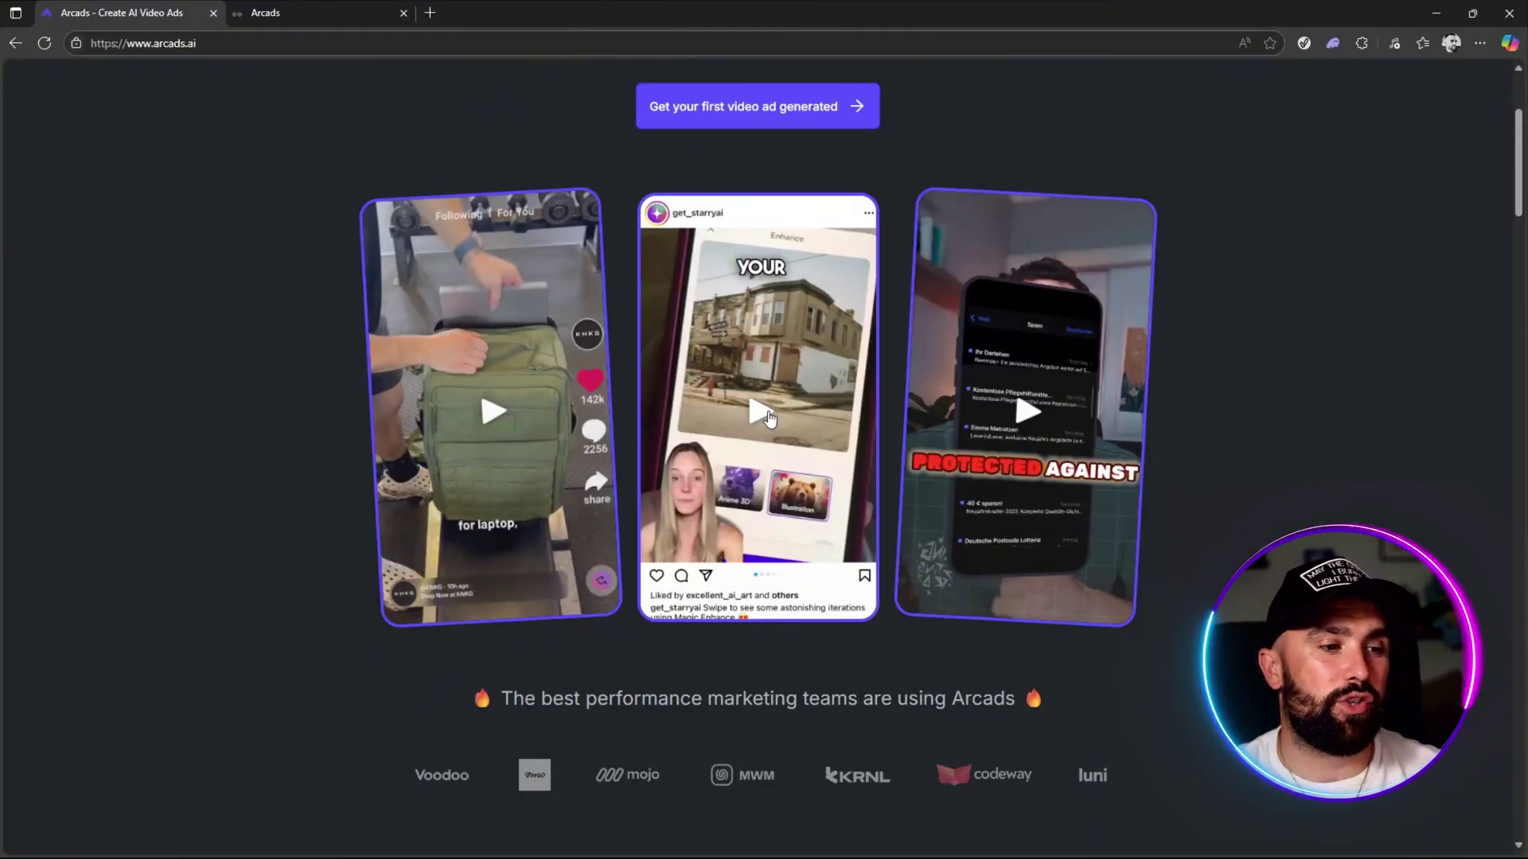
click(764, 415)
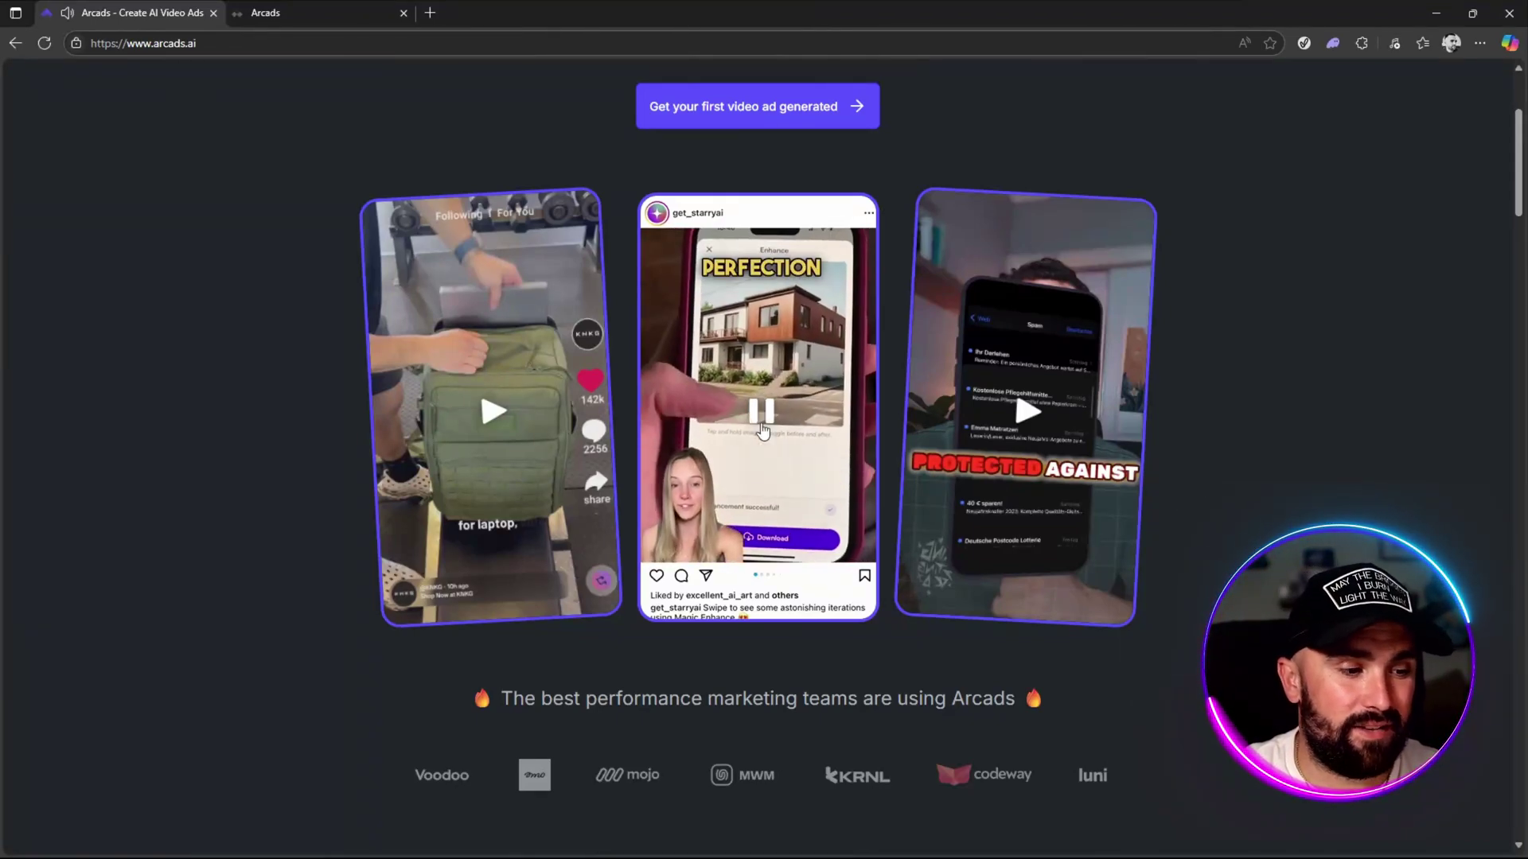
click(759, 430)
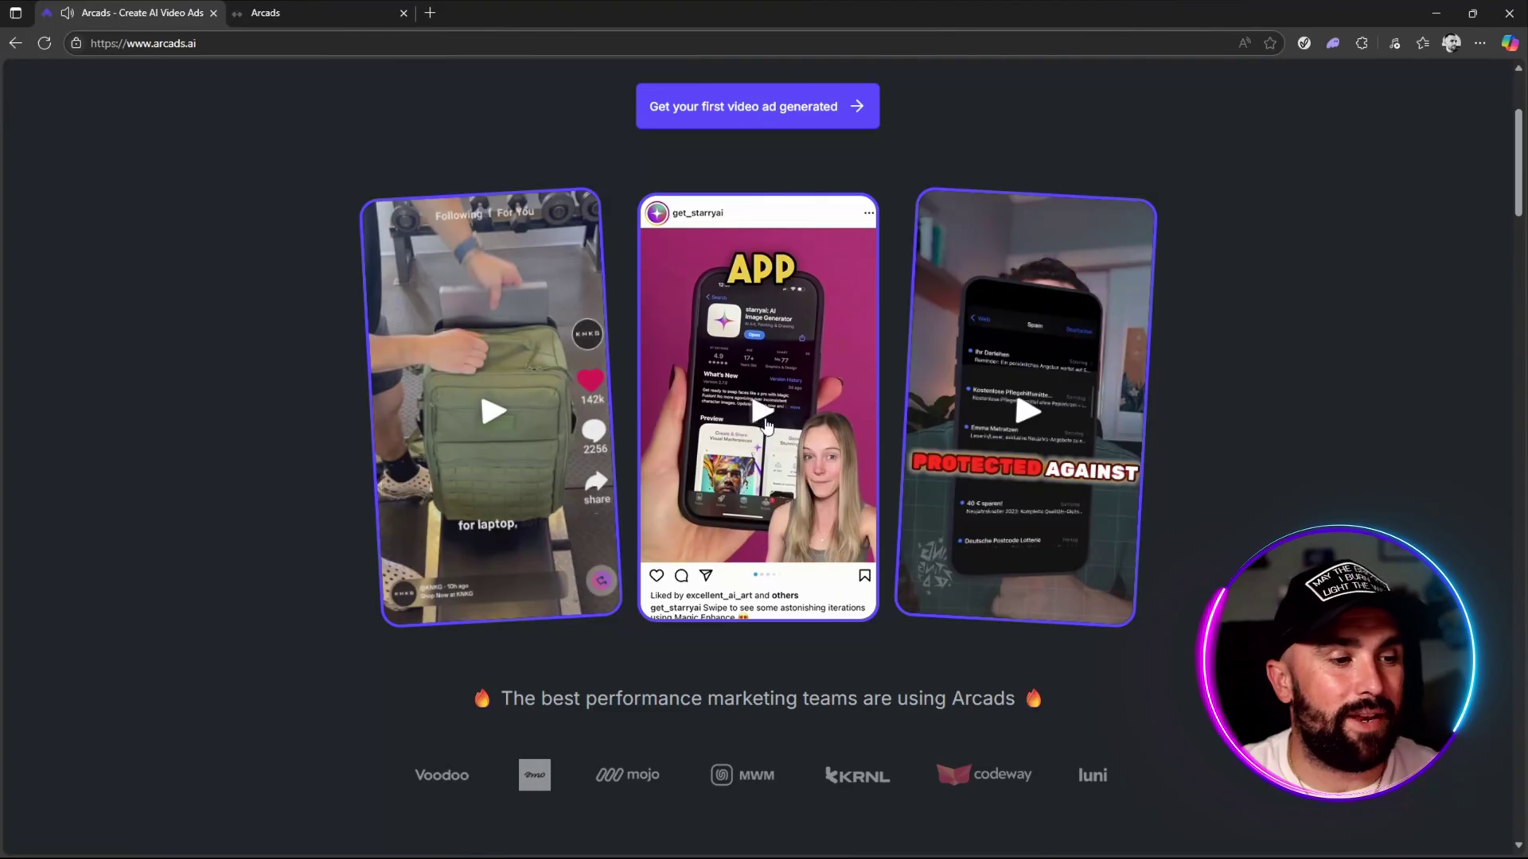
click(522, 414)
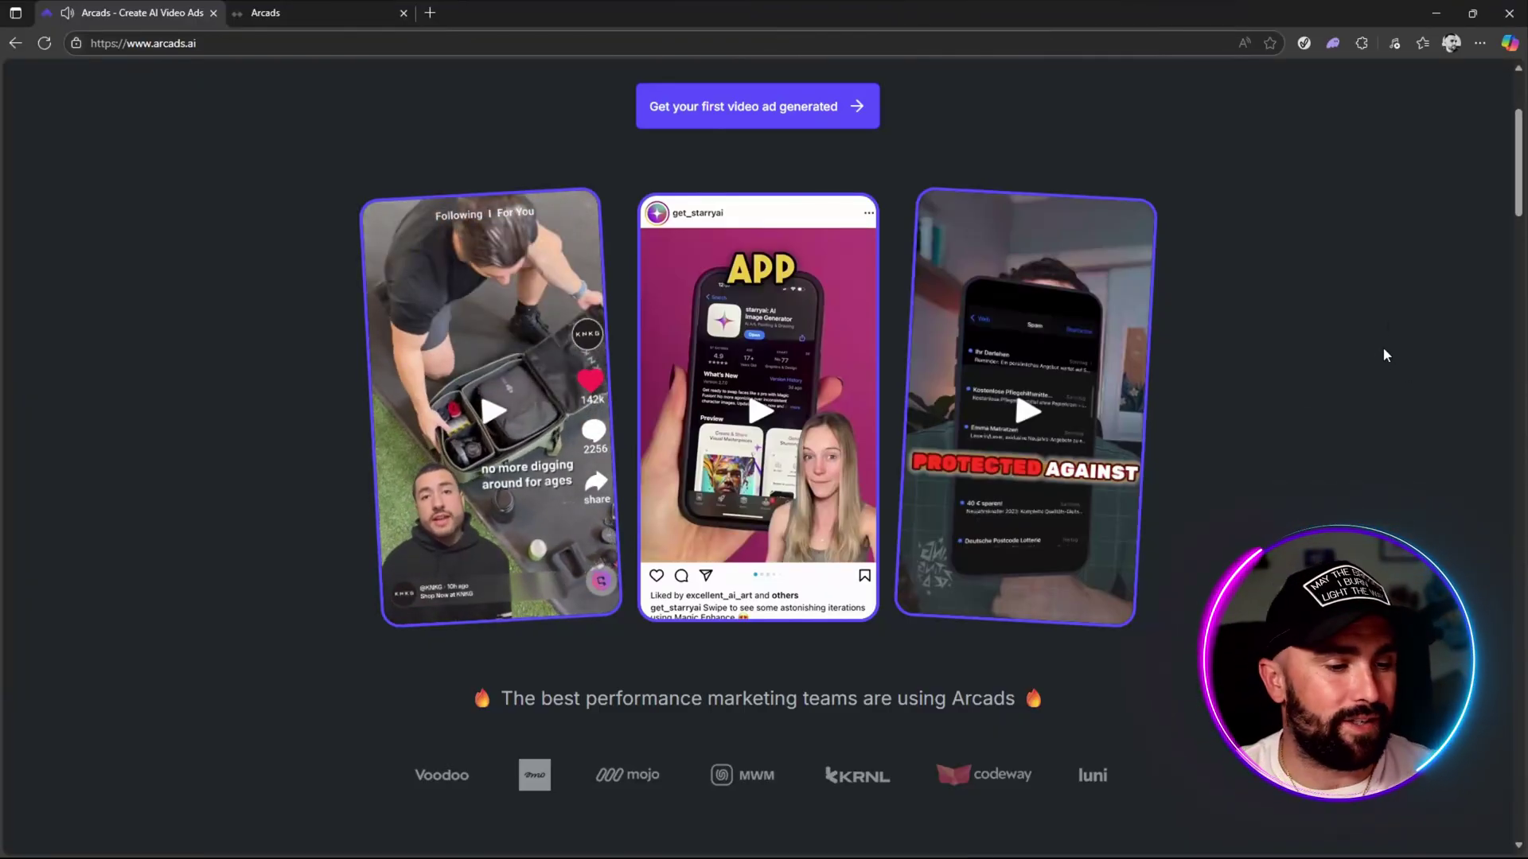
scroll(1403, 322, down, 5)
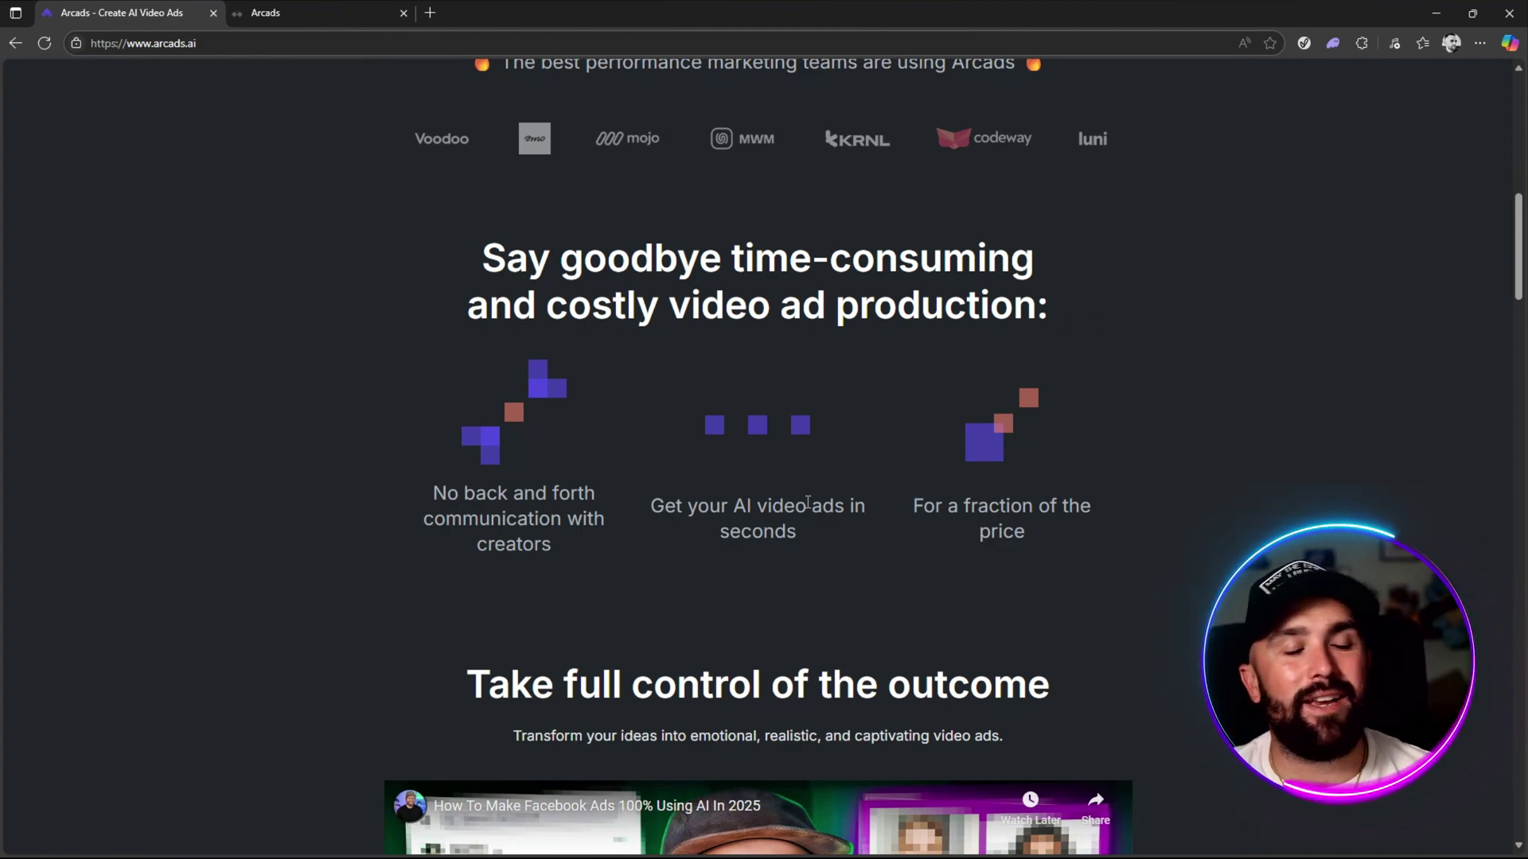
scroll(1149, 409, down, 3)
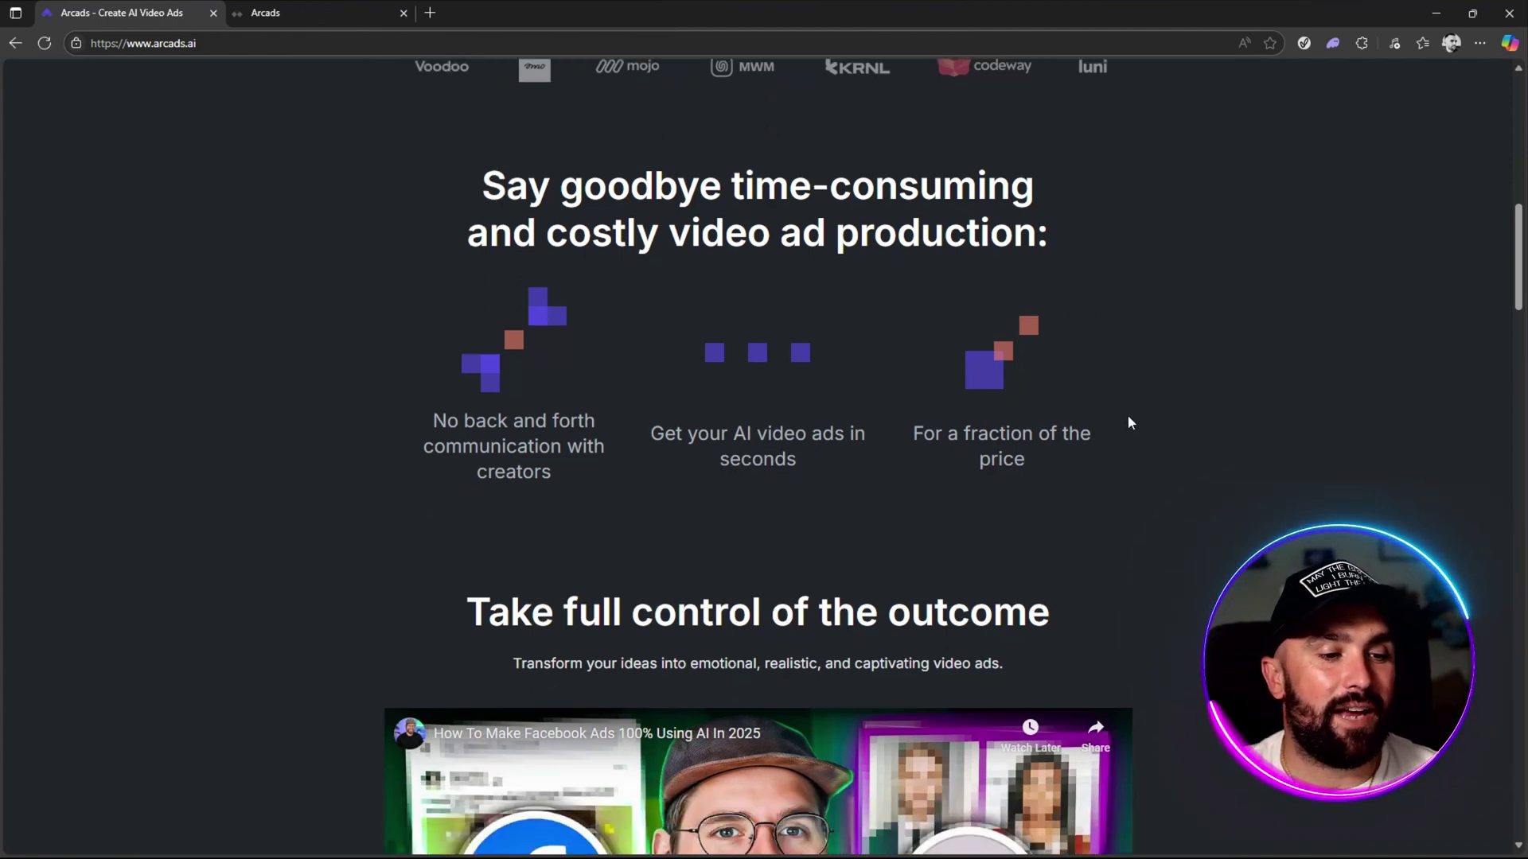
scroll(1265, 364, down, 3)
scroll(1305, 326, down, 3)
scroll(1365, 303, down, 4)
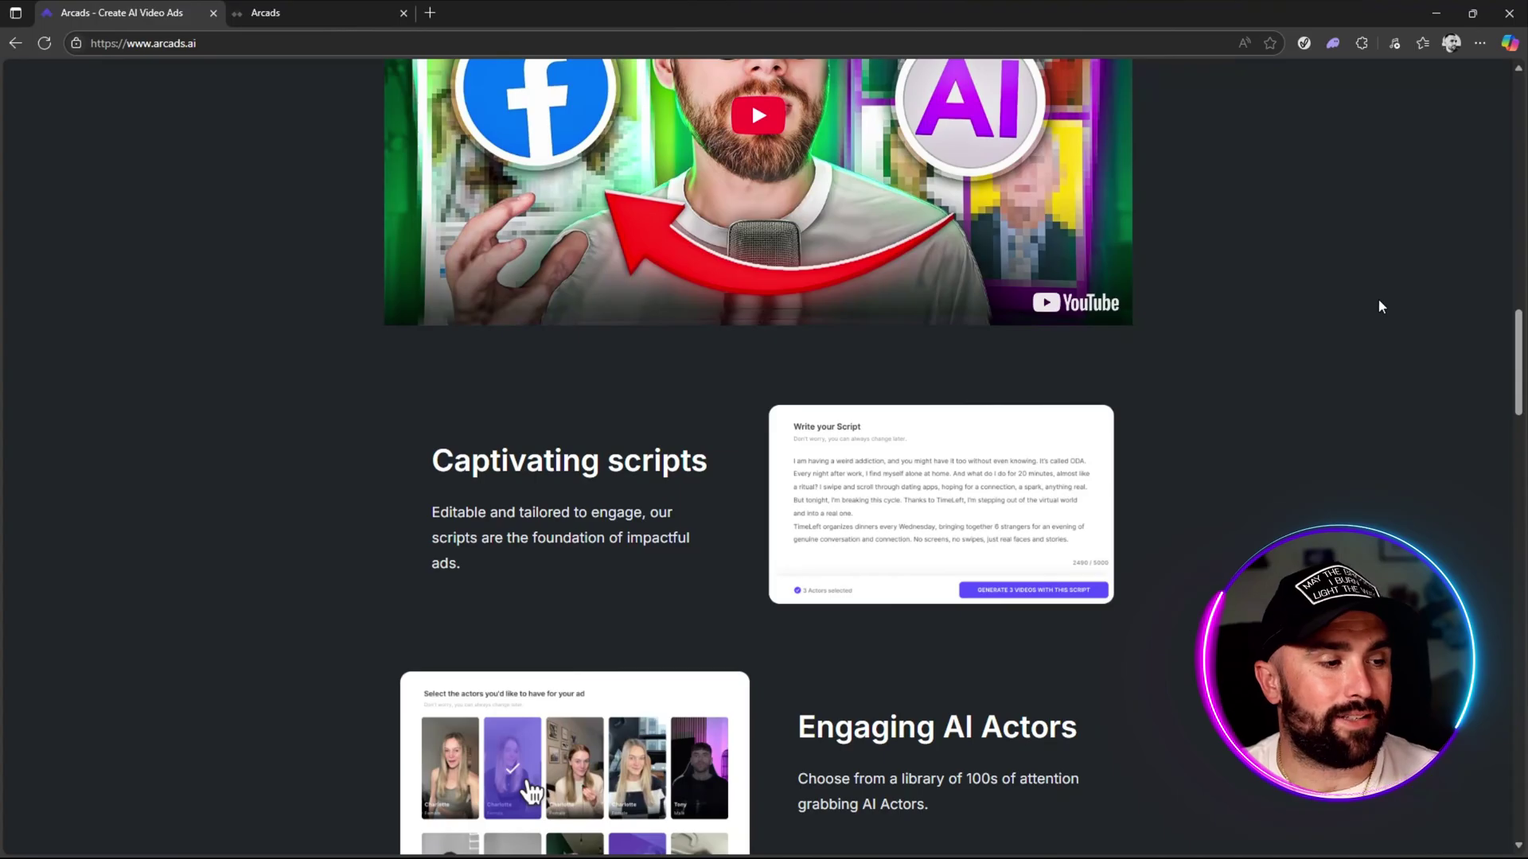
scroll(1379, 300, up, 4)
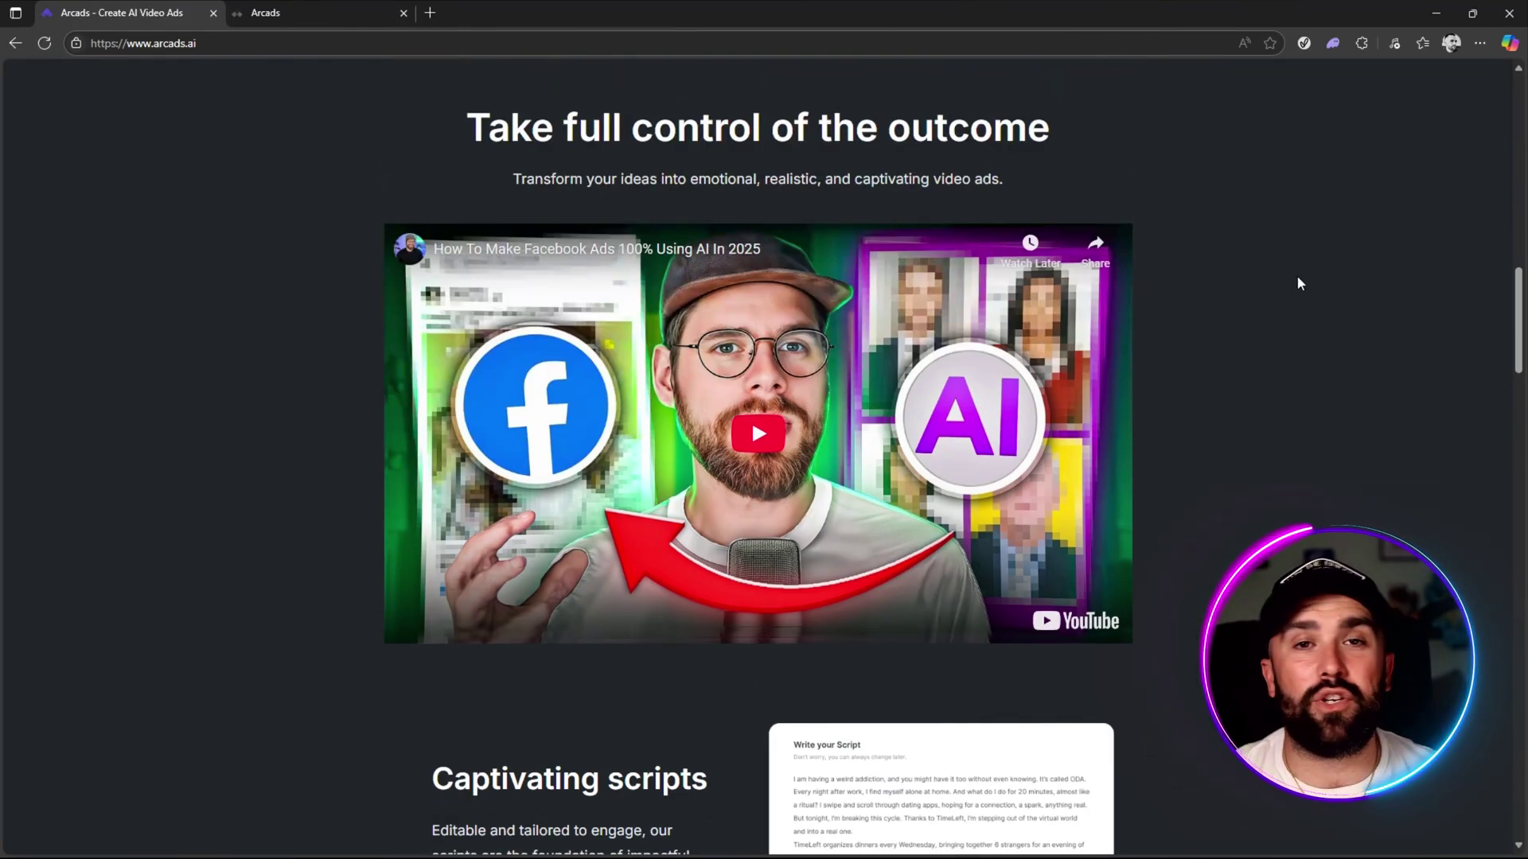
scroll(1328, 266, down, 3)
scroll(1326, 263, up, 2)
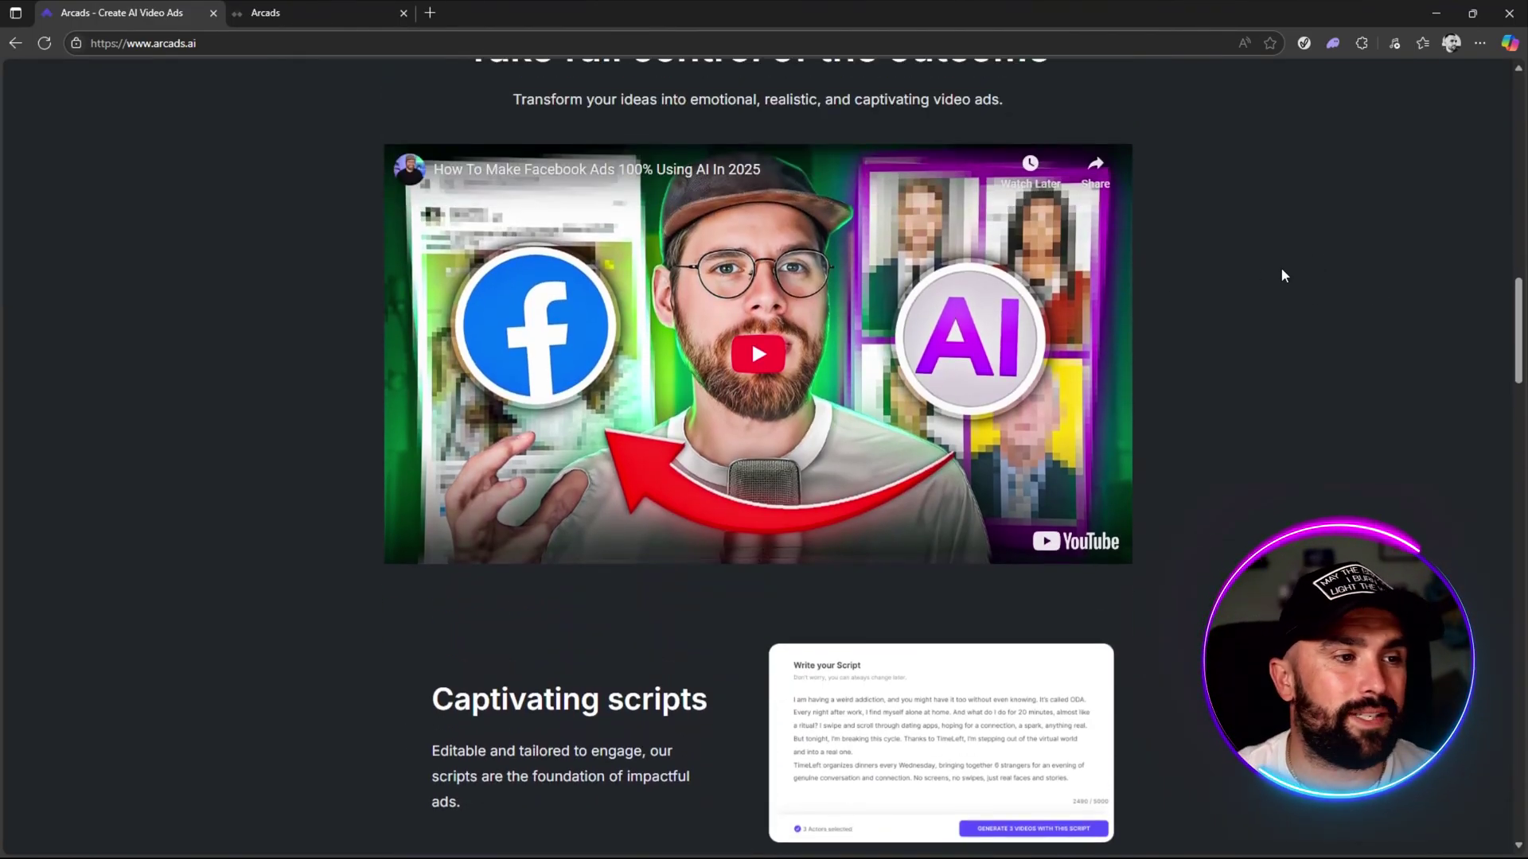
scroll(1271, 282, down, 4)
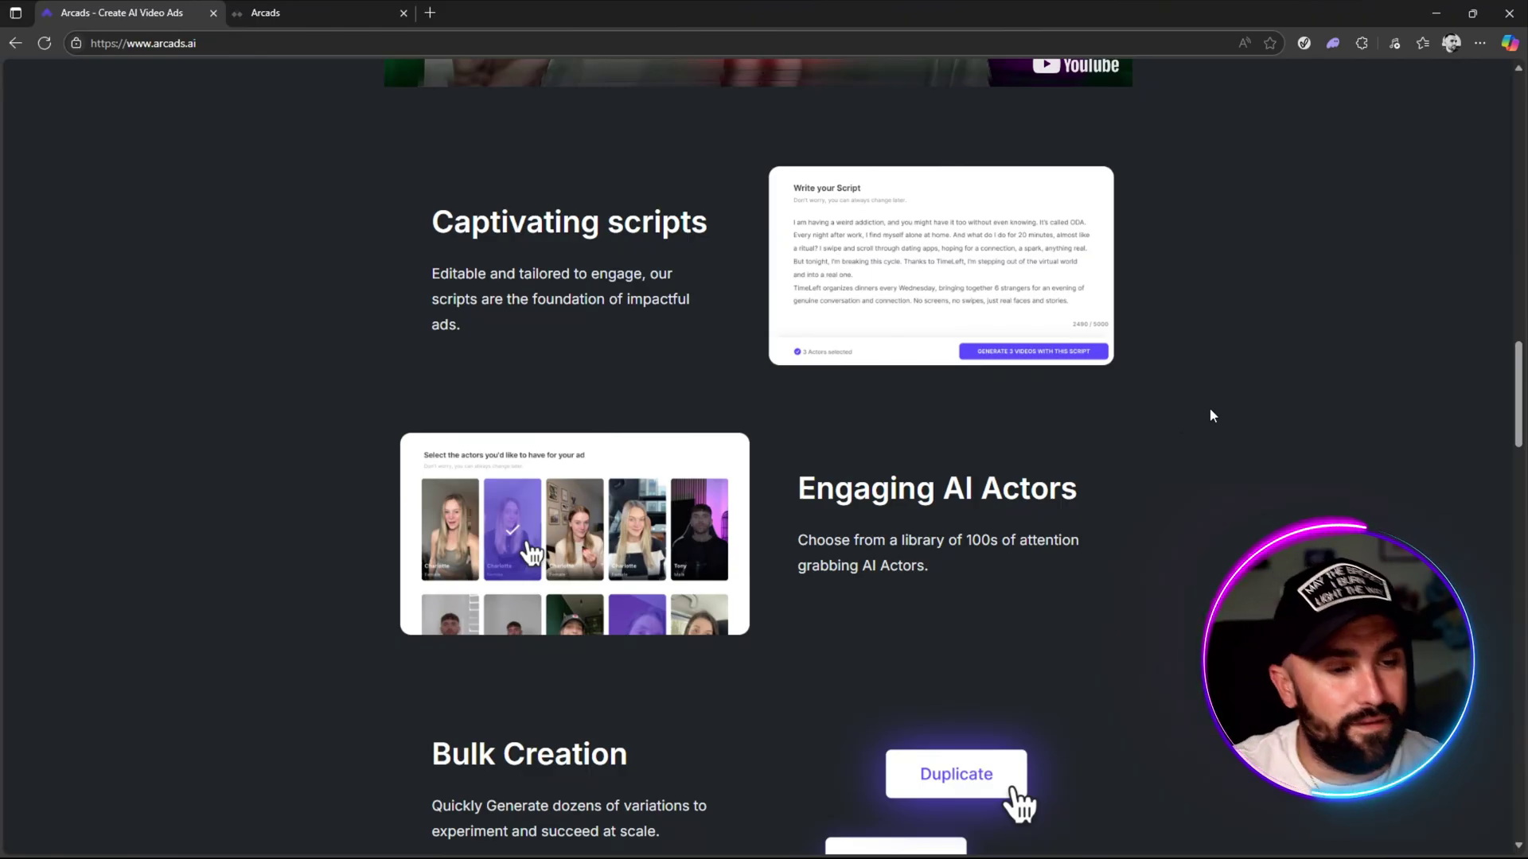
scroll(1210, 407, down, 2)
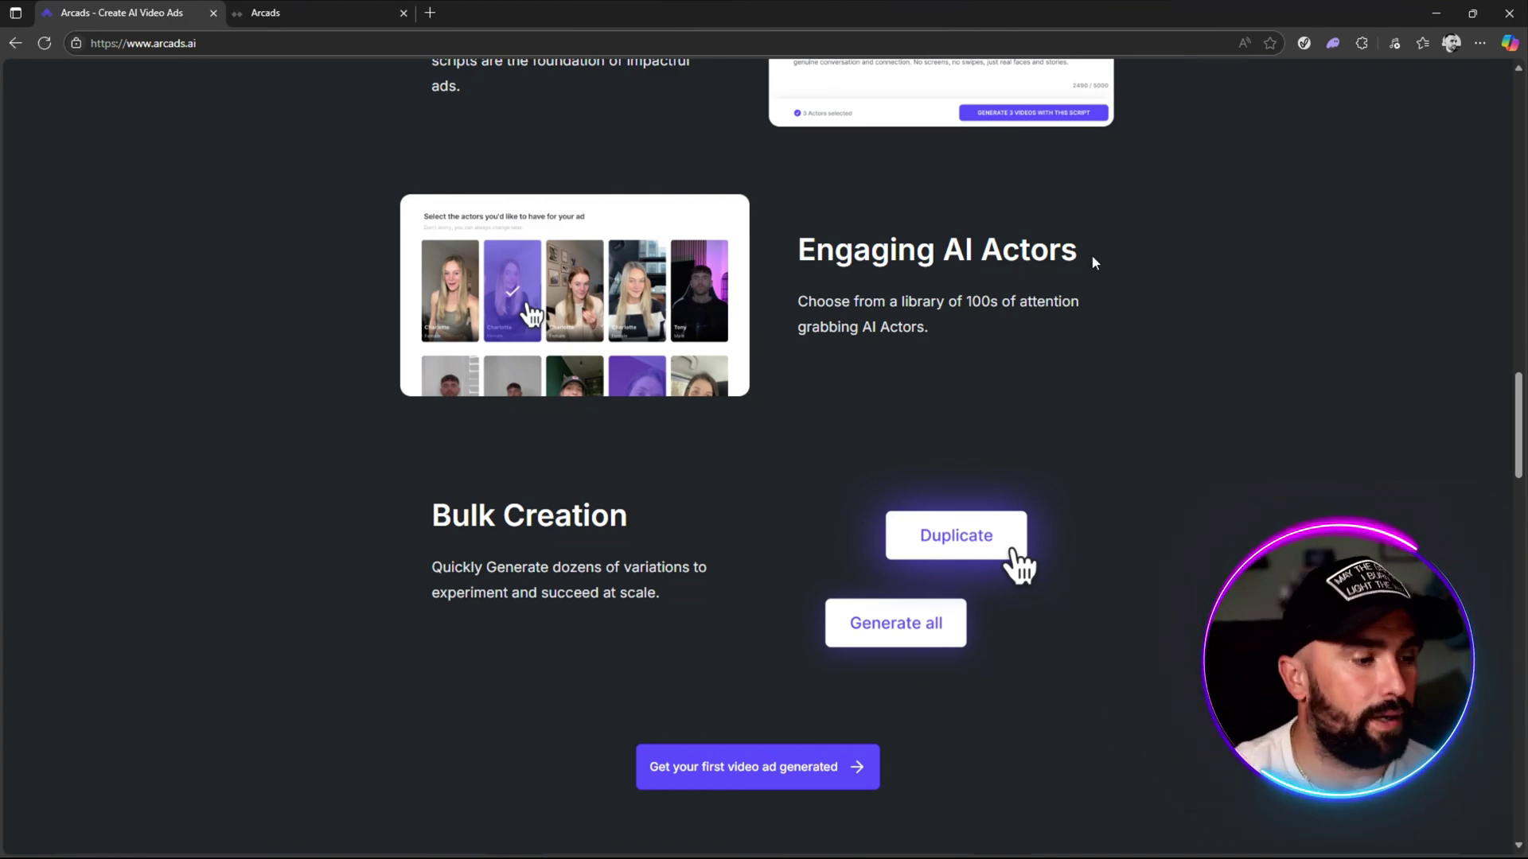
scroll(1046, 345, down, 2)
scroll(1017, 320, down, 2)
scroll(1182, 249, down, 2)
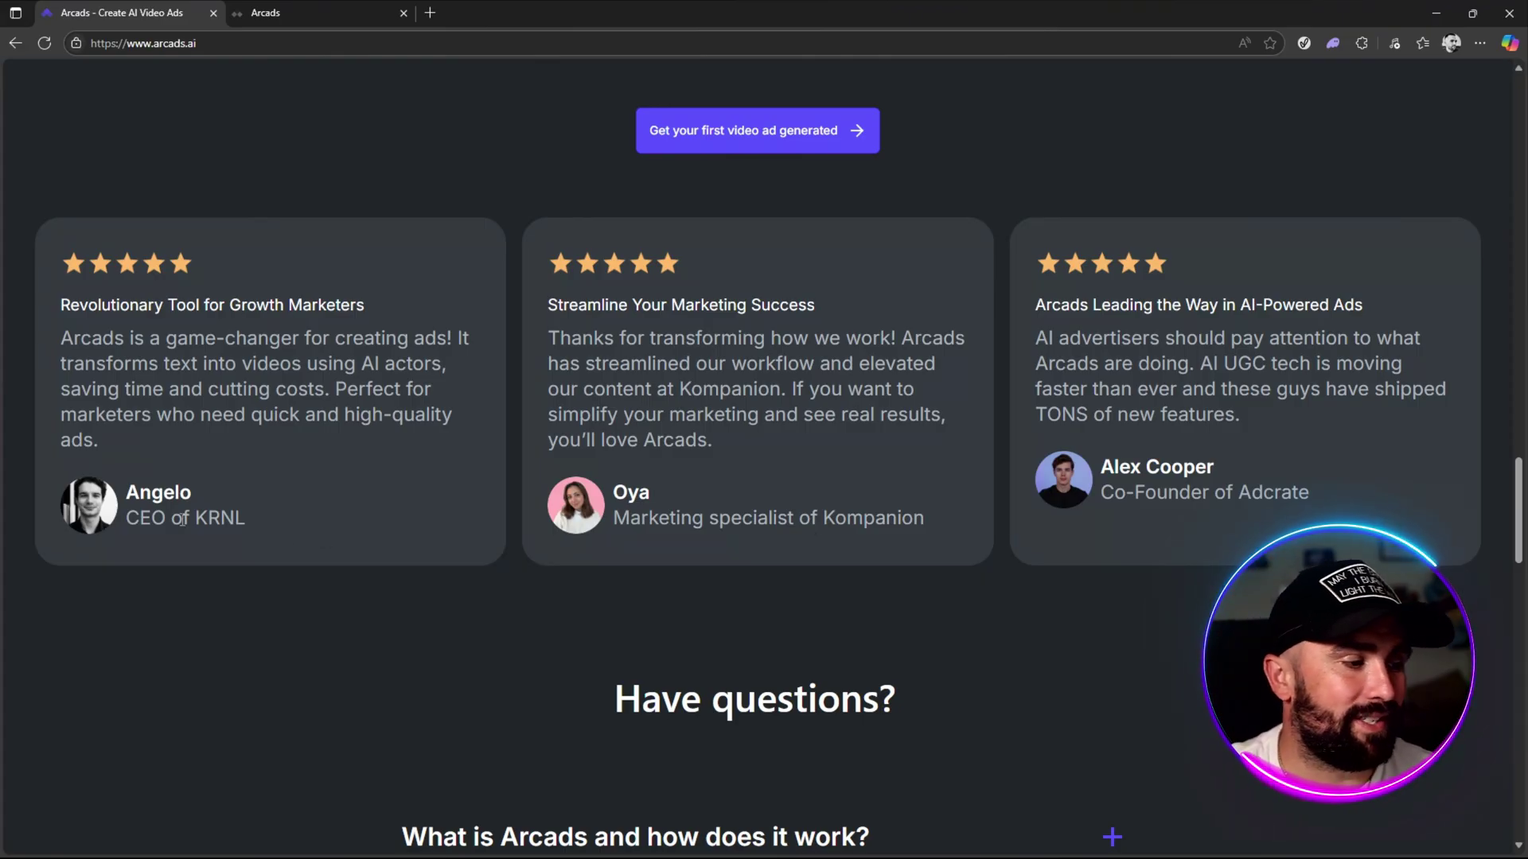
scroll(1376, 305, down, 2)
scroll(1500, 271, down, 3)
scroll(909, 318, up, 3)
scroll(1354, 357, down, 6)
scroll(1353, 356, down, 3)
scroll(1322, 353, up, 8)
scroll(1324, 353, up, 10)
scroll(1324, 354, up, 10)
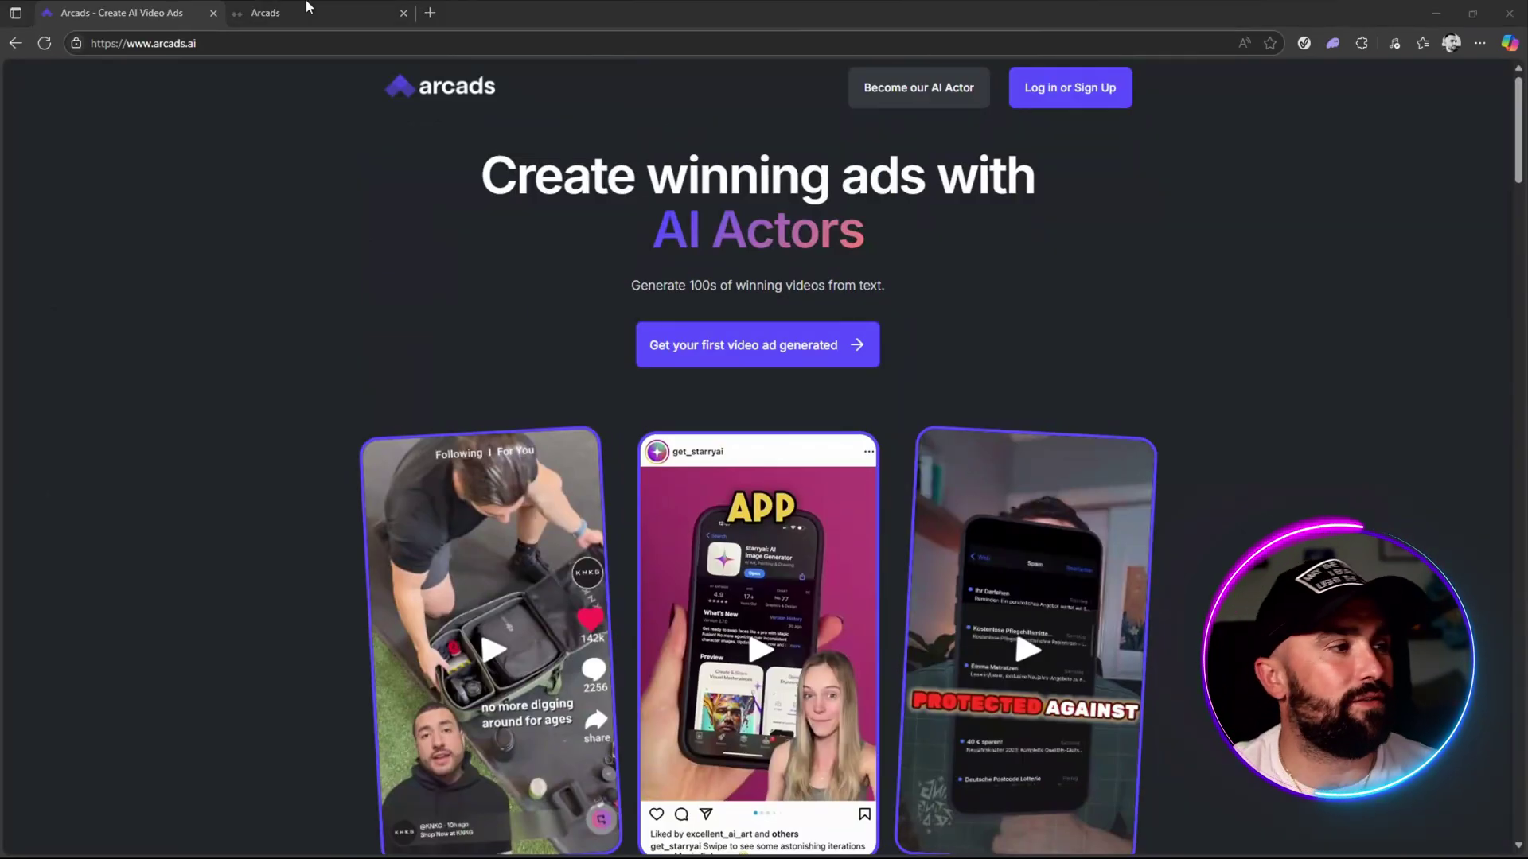
Switch to the other Arcads tab and create a new empty project from the sidebar
click(359, 43)
click(286, 13)
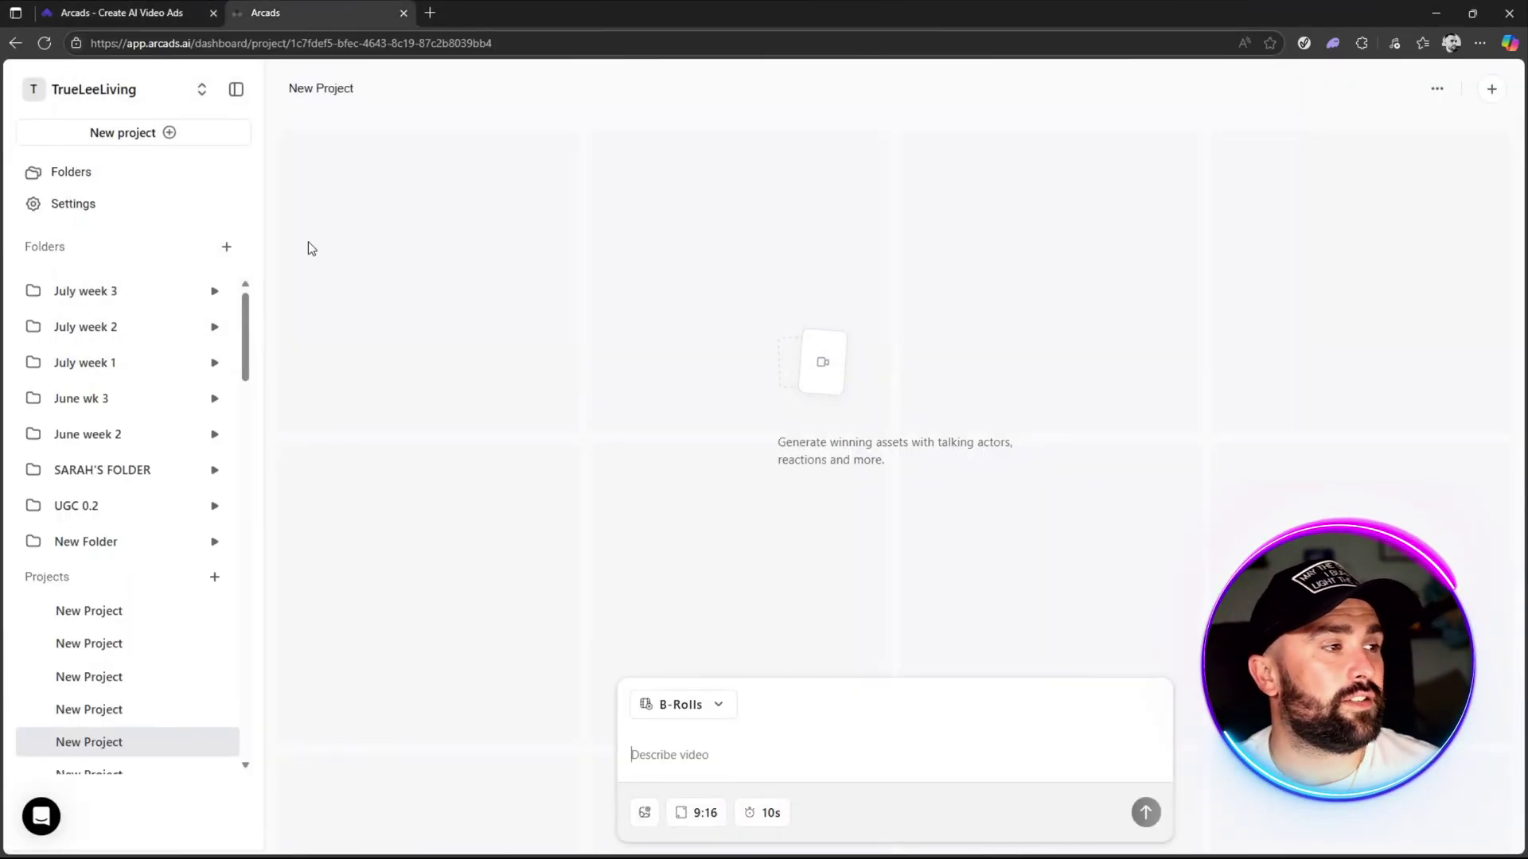
click(166, 134)
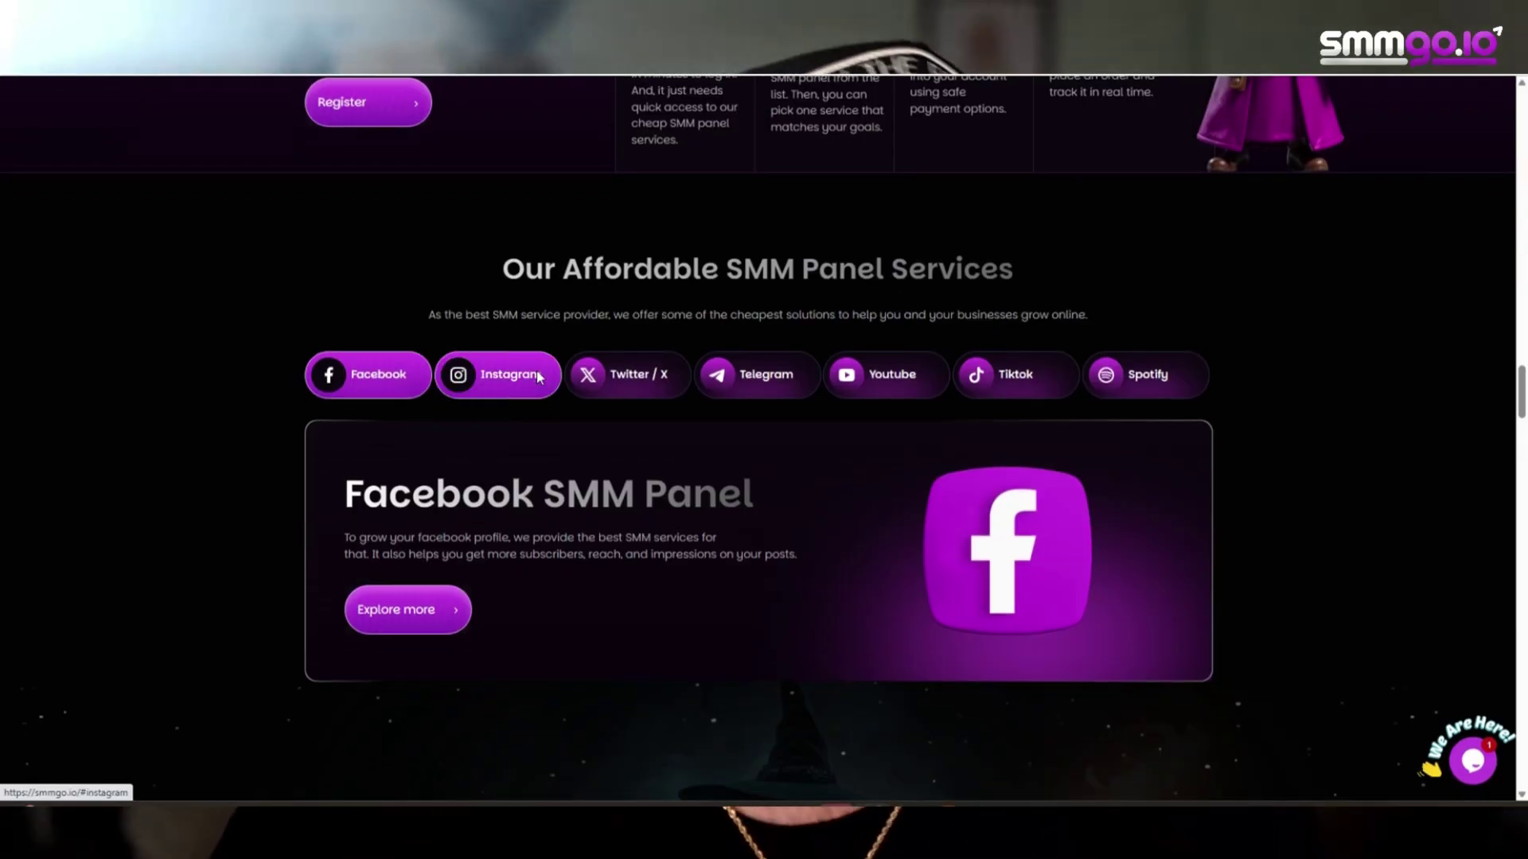
Browse the Twitter / X, Telegram, Youtube, Tiktok and Spotify service panels in turn
click(498, 374)
click(627, 373)
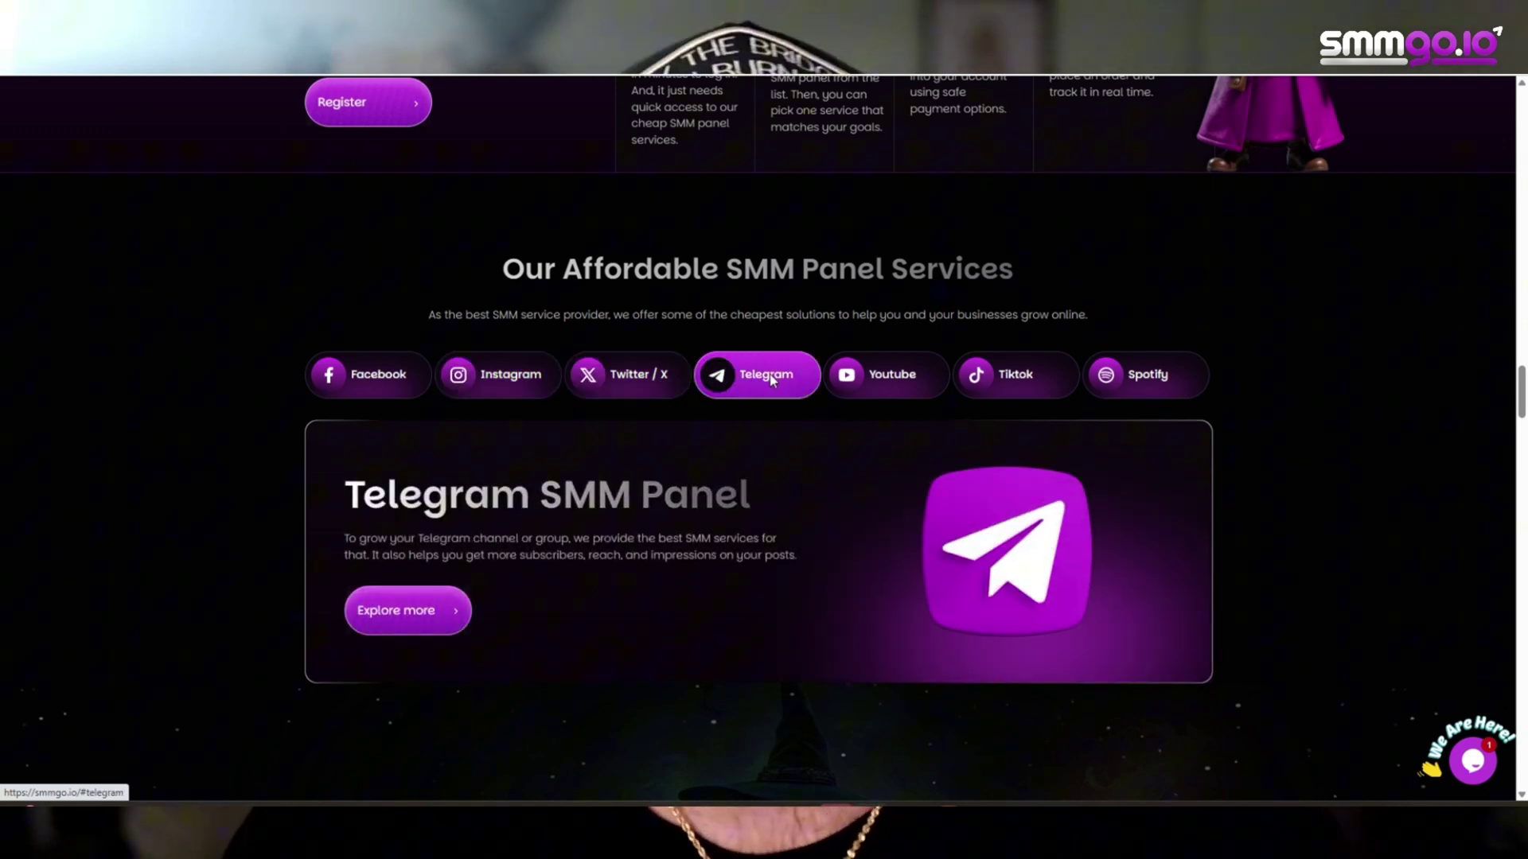
click(884, 373)
click(1008, 374)
click(1141, 374)
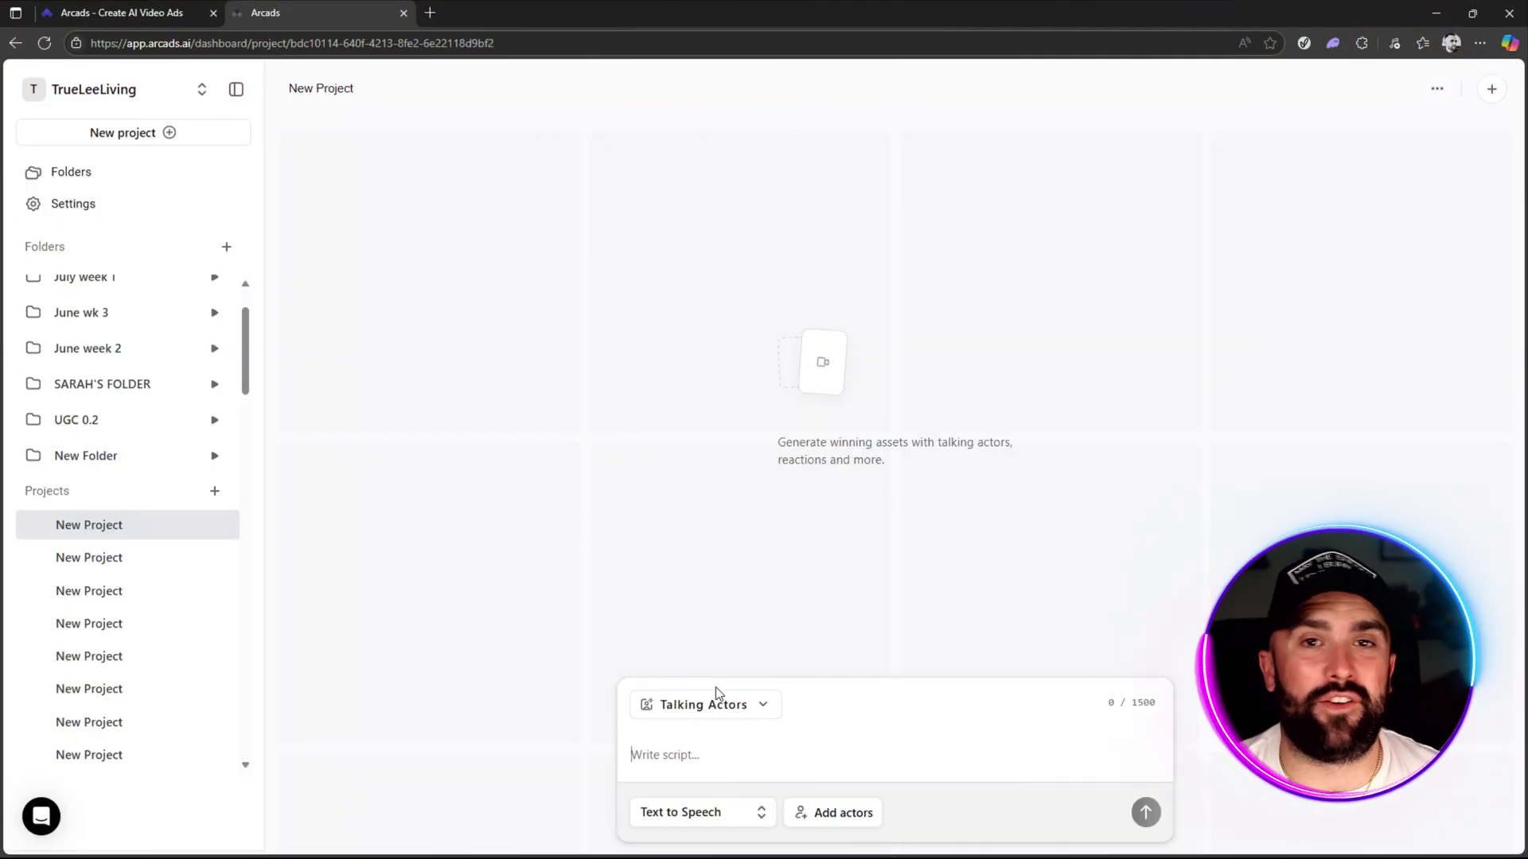
Change the composer's generation mode from Talking Actors to B-Rolls
click(761, 705)
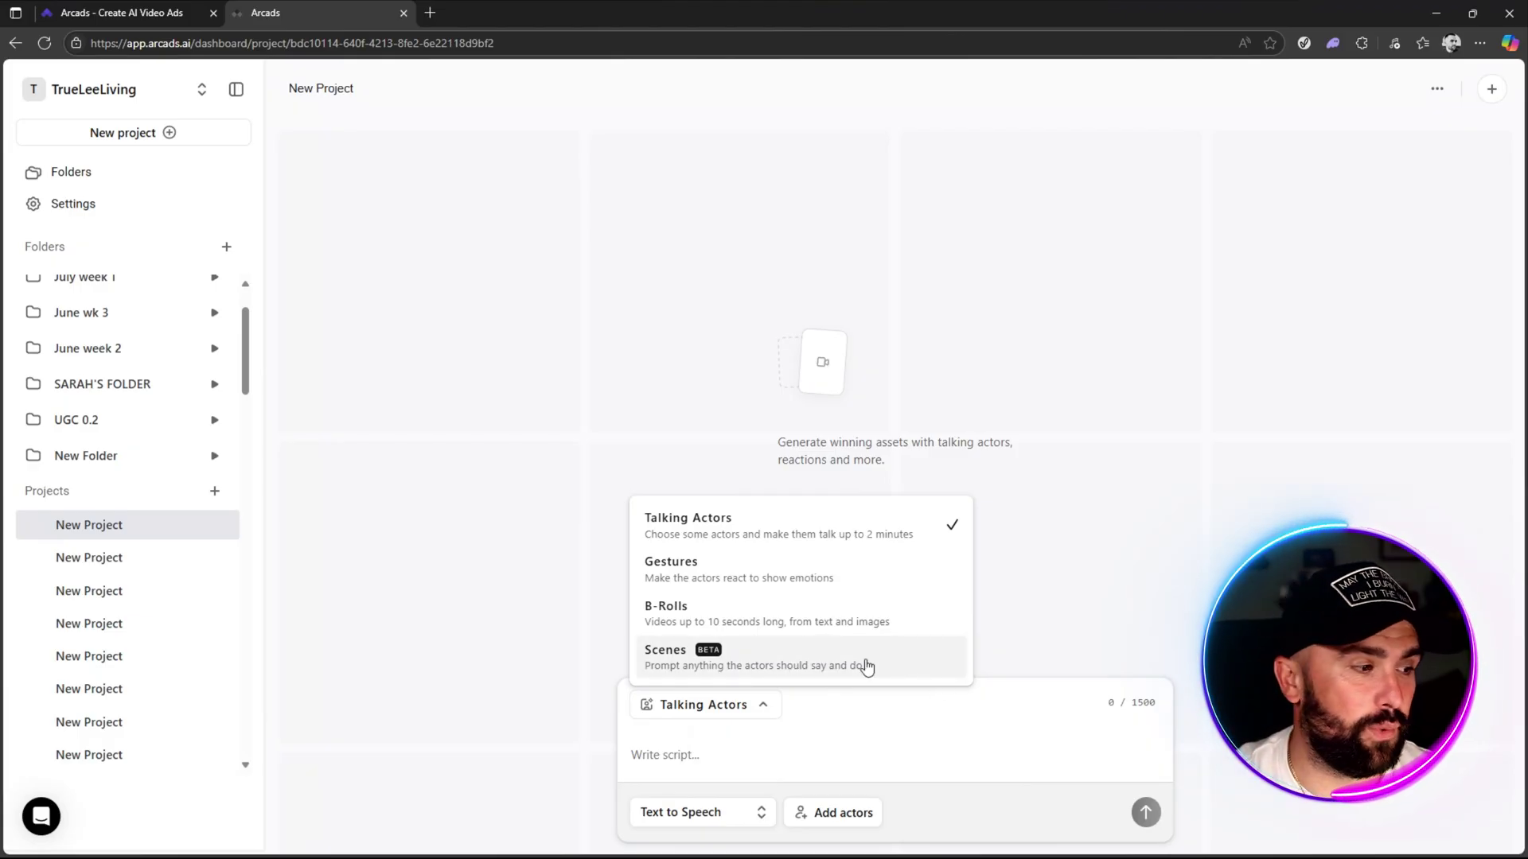
click(754, 619)
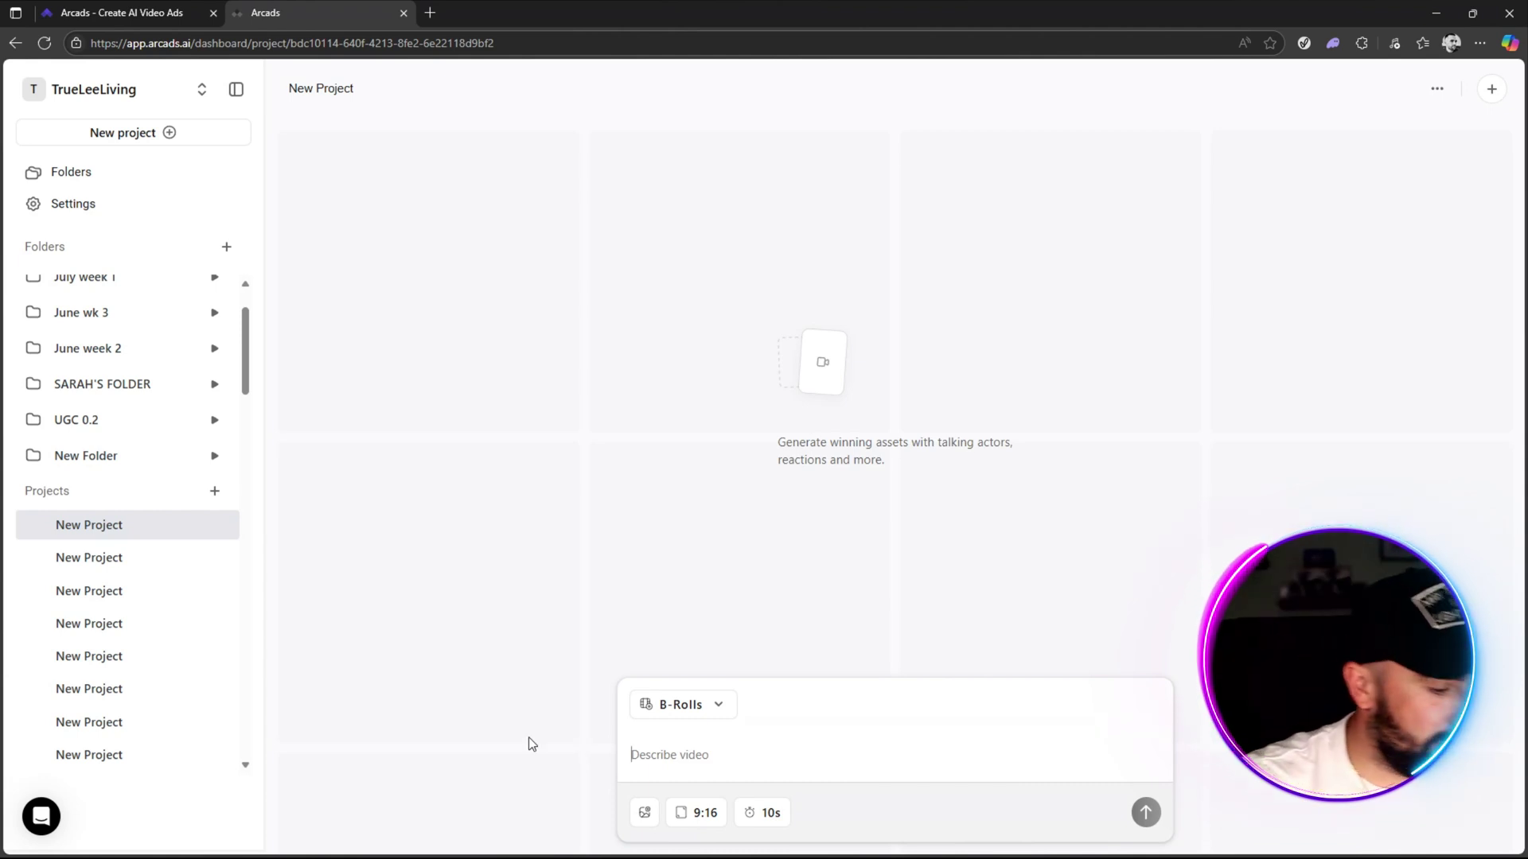
text(im looking)
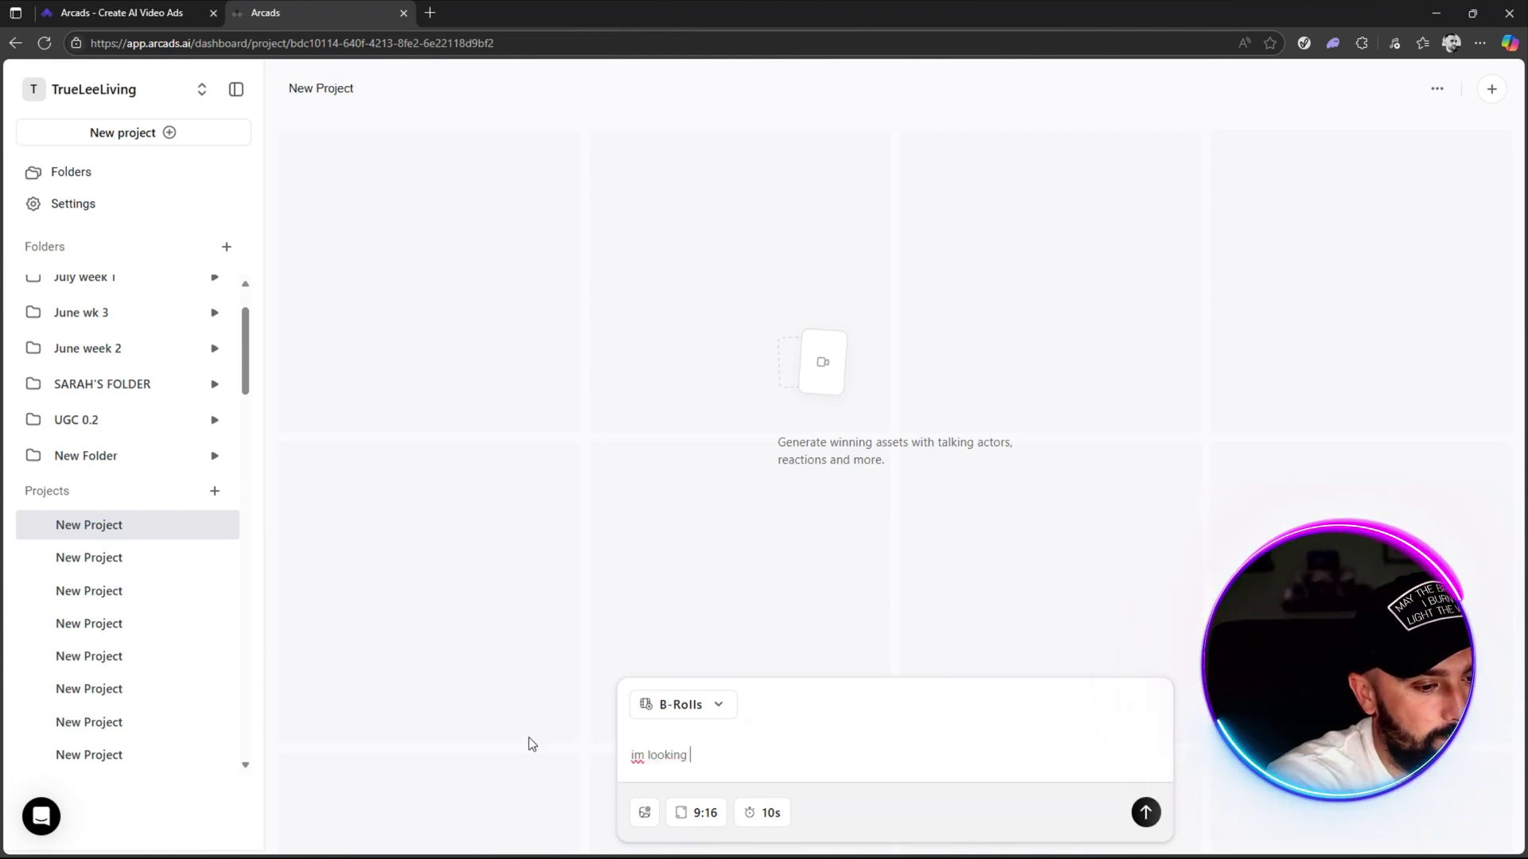
text( to sell)
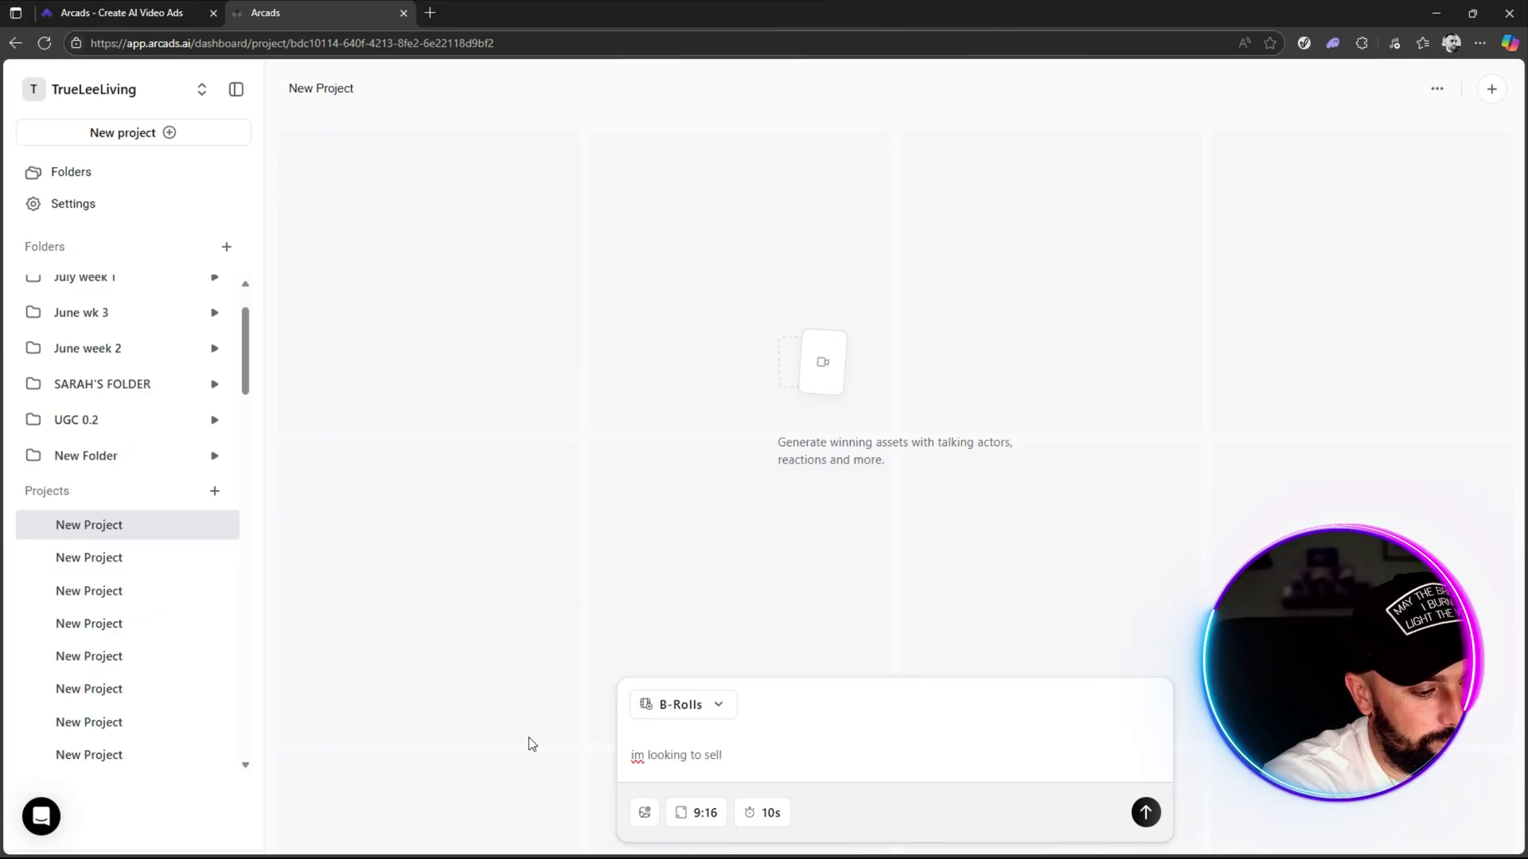
text( the scrub daddy s)
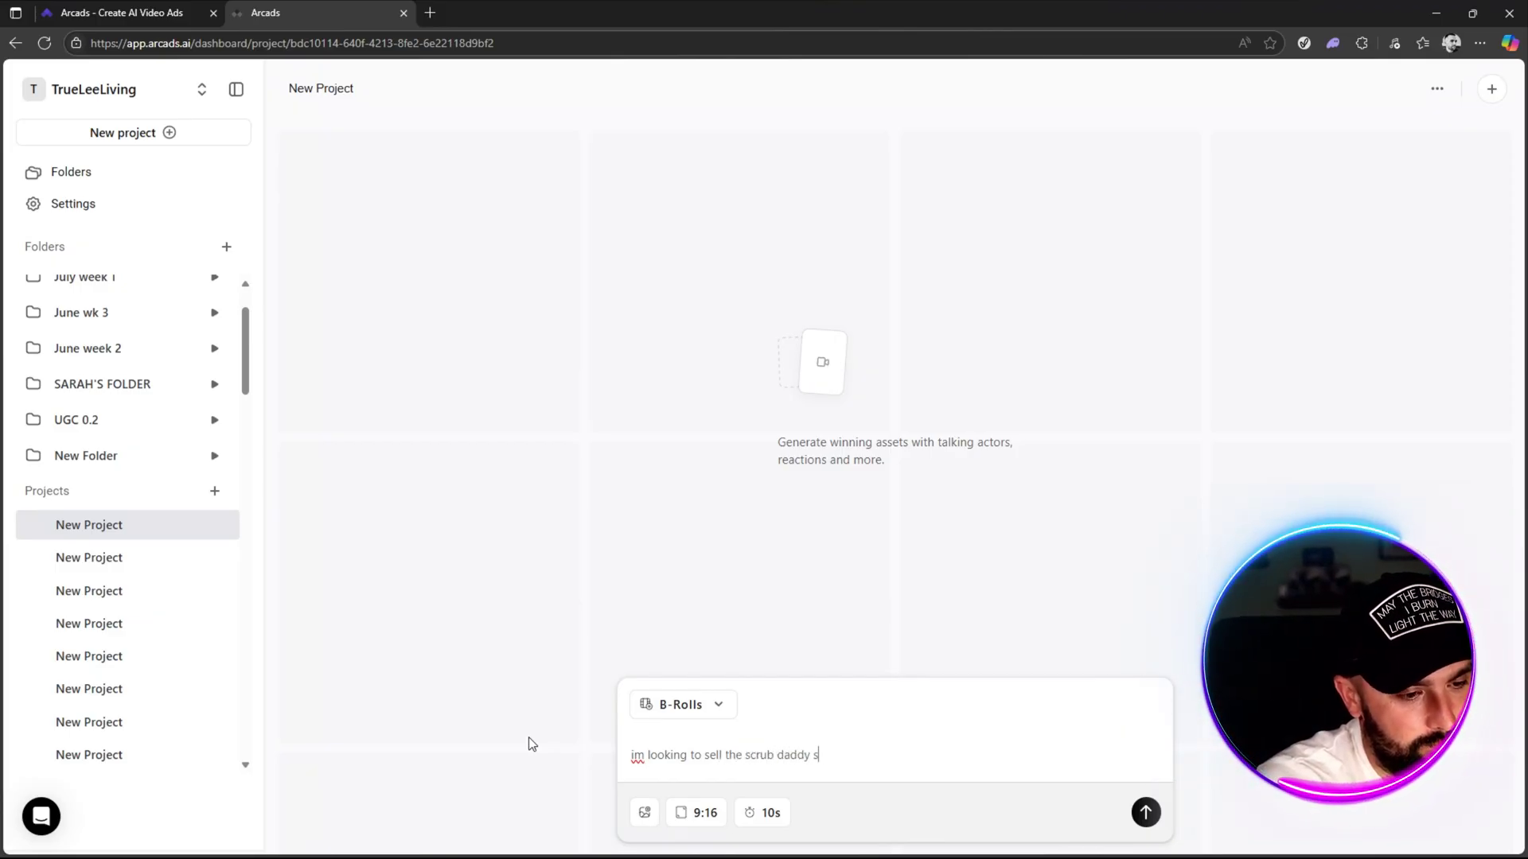
text(ponge in the kitchen)
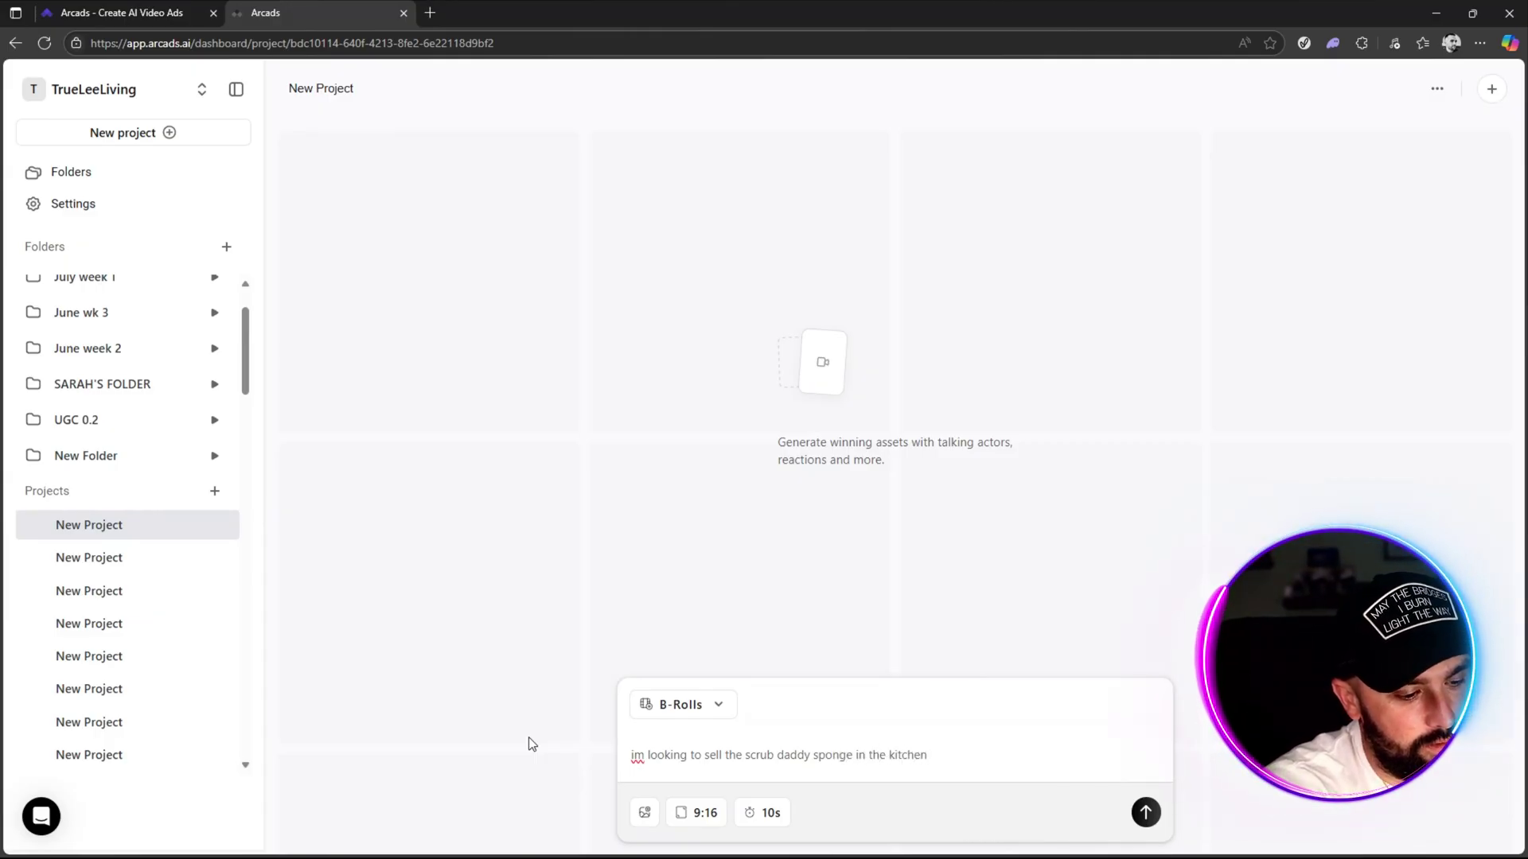
text(our ds)
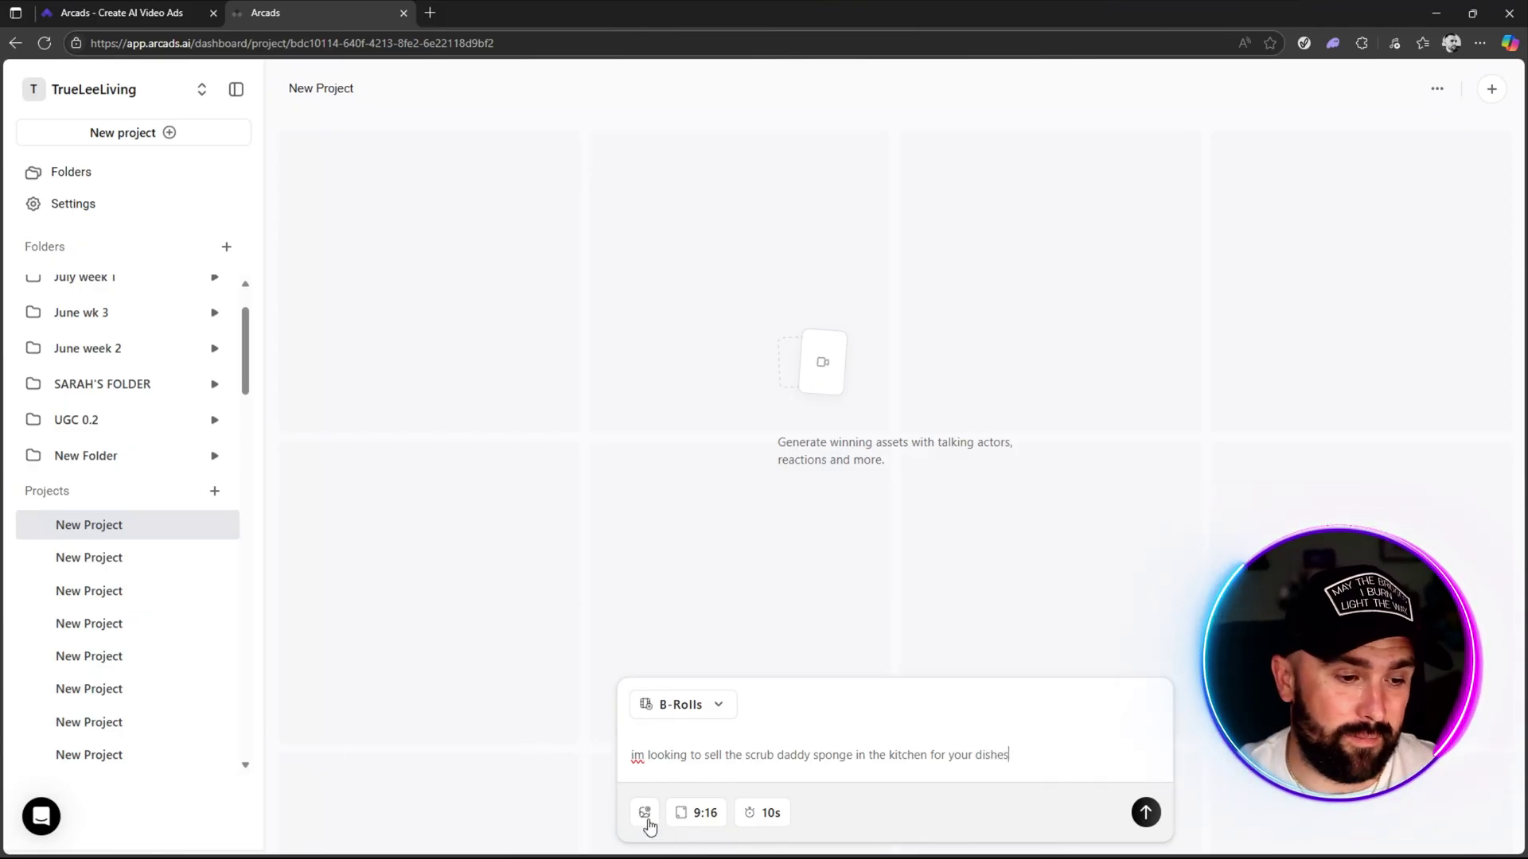
Keep the video at a 9:16 aspect ratio and a 10-second length
click(698, 812)
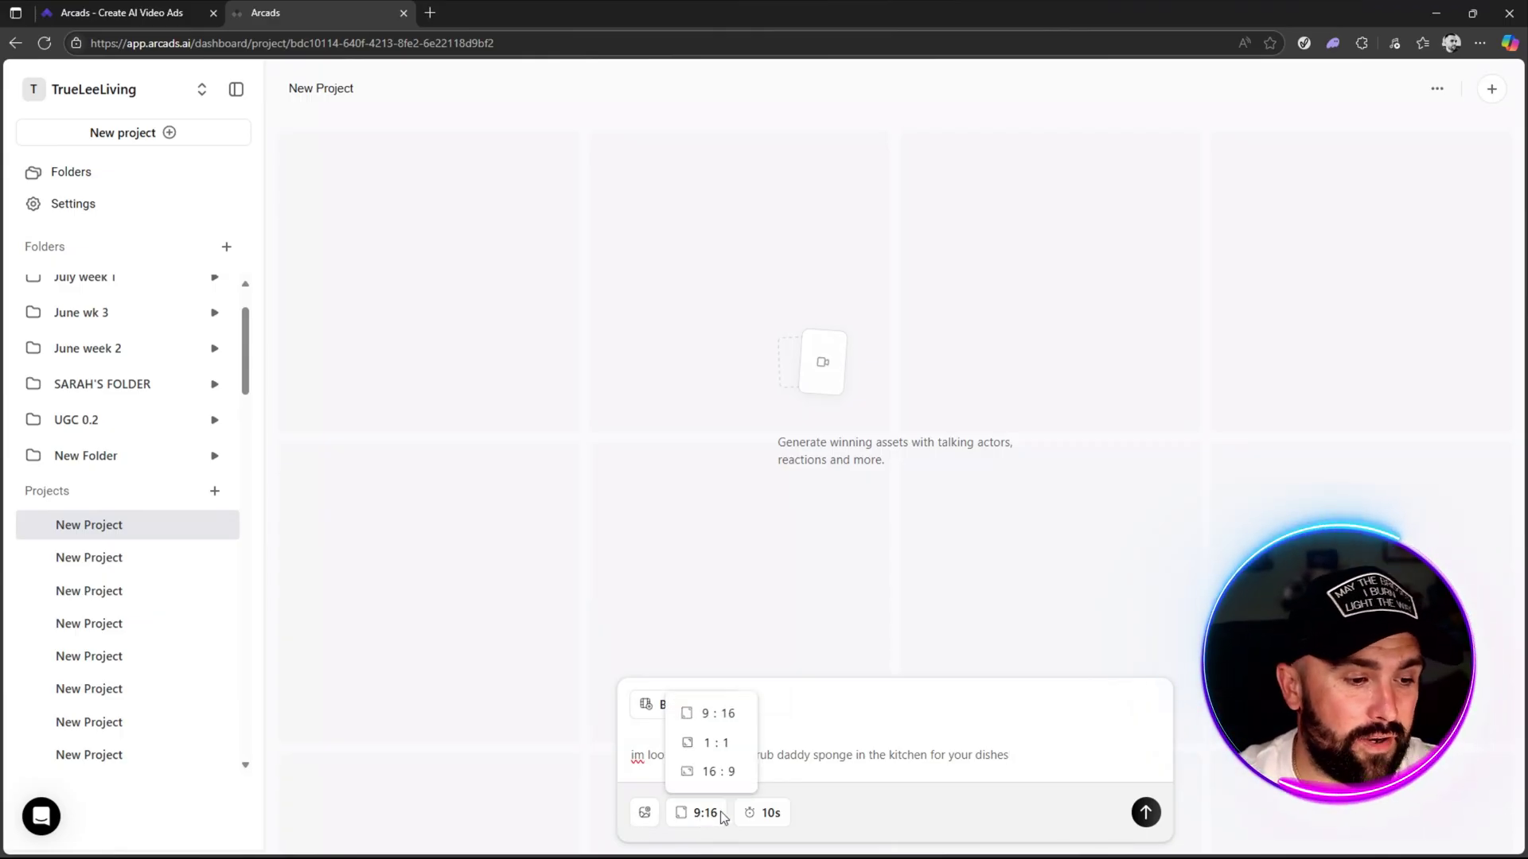
click(709, 716)
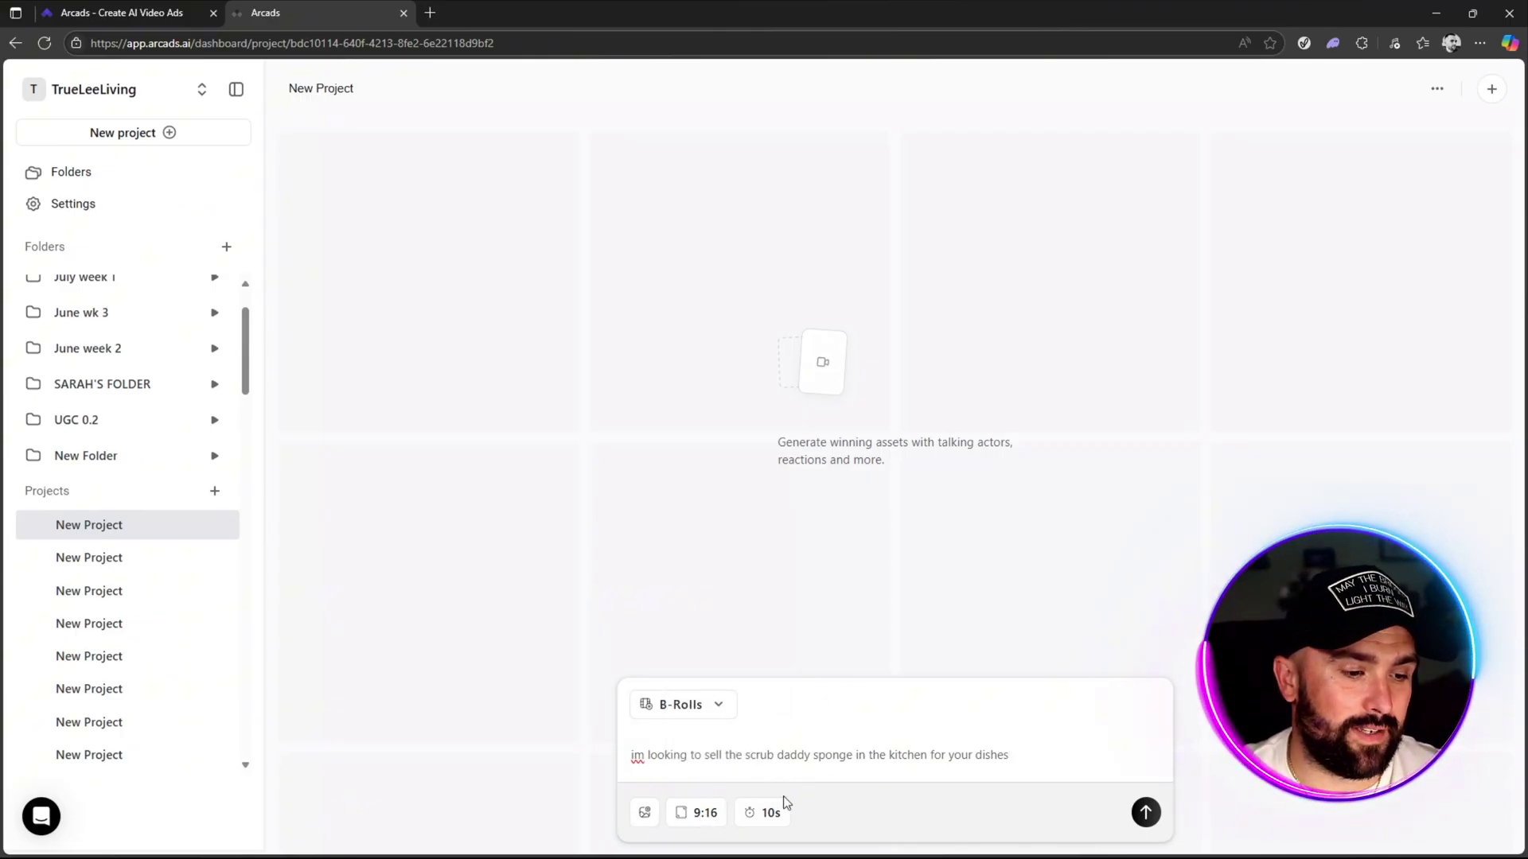
click(764, 812)
click(770, 777)
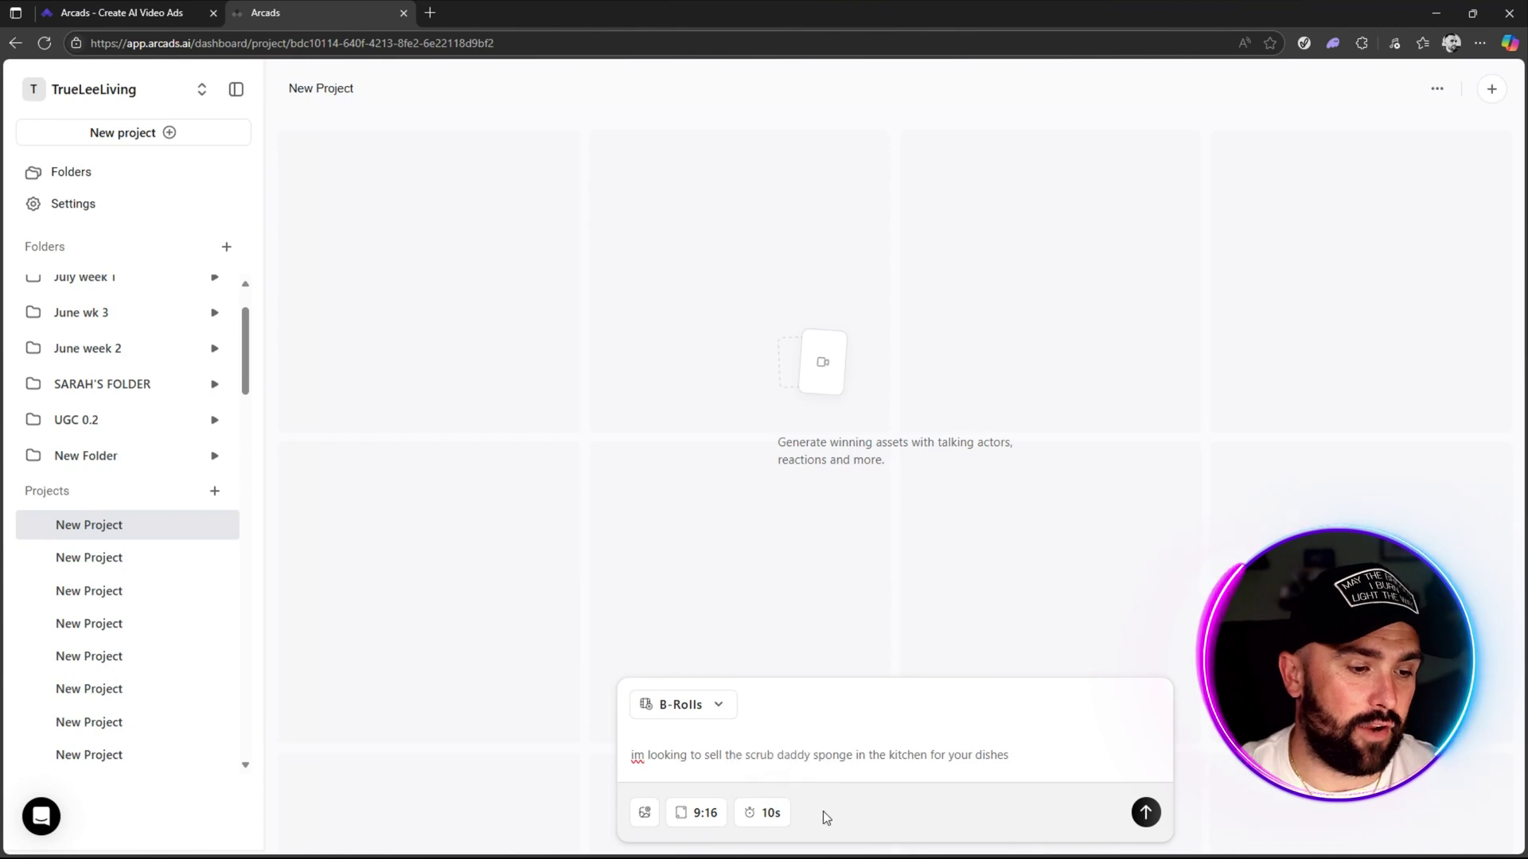
Submit the sponge description and confirm spending 0.5 credits on the B-roll
click(1146, 814)
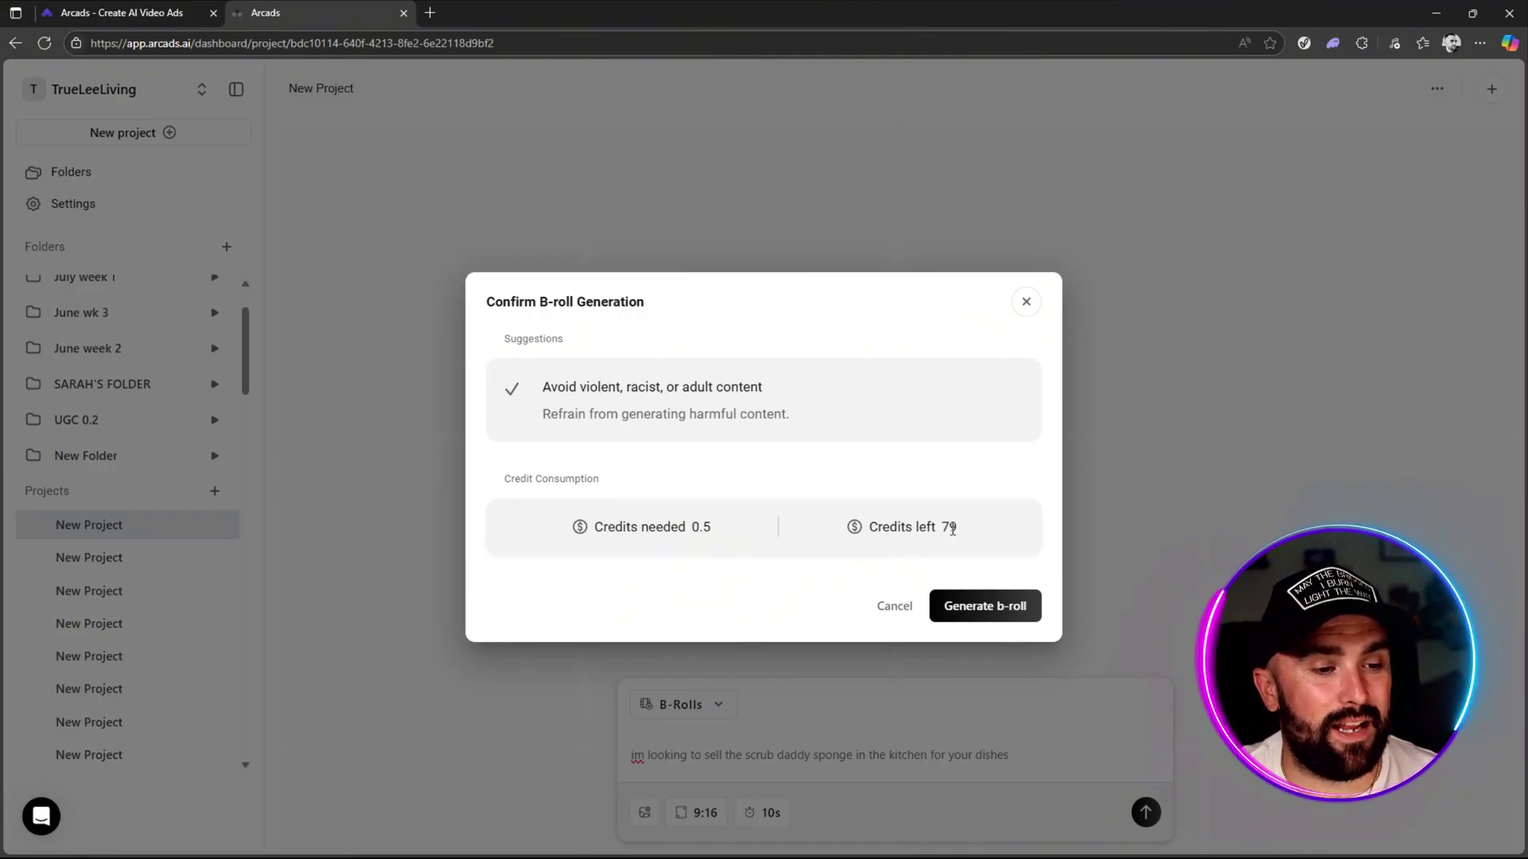
click(988, 610)
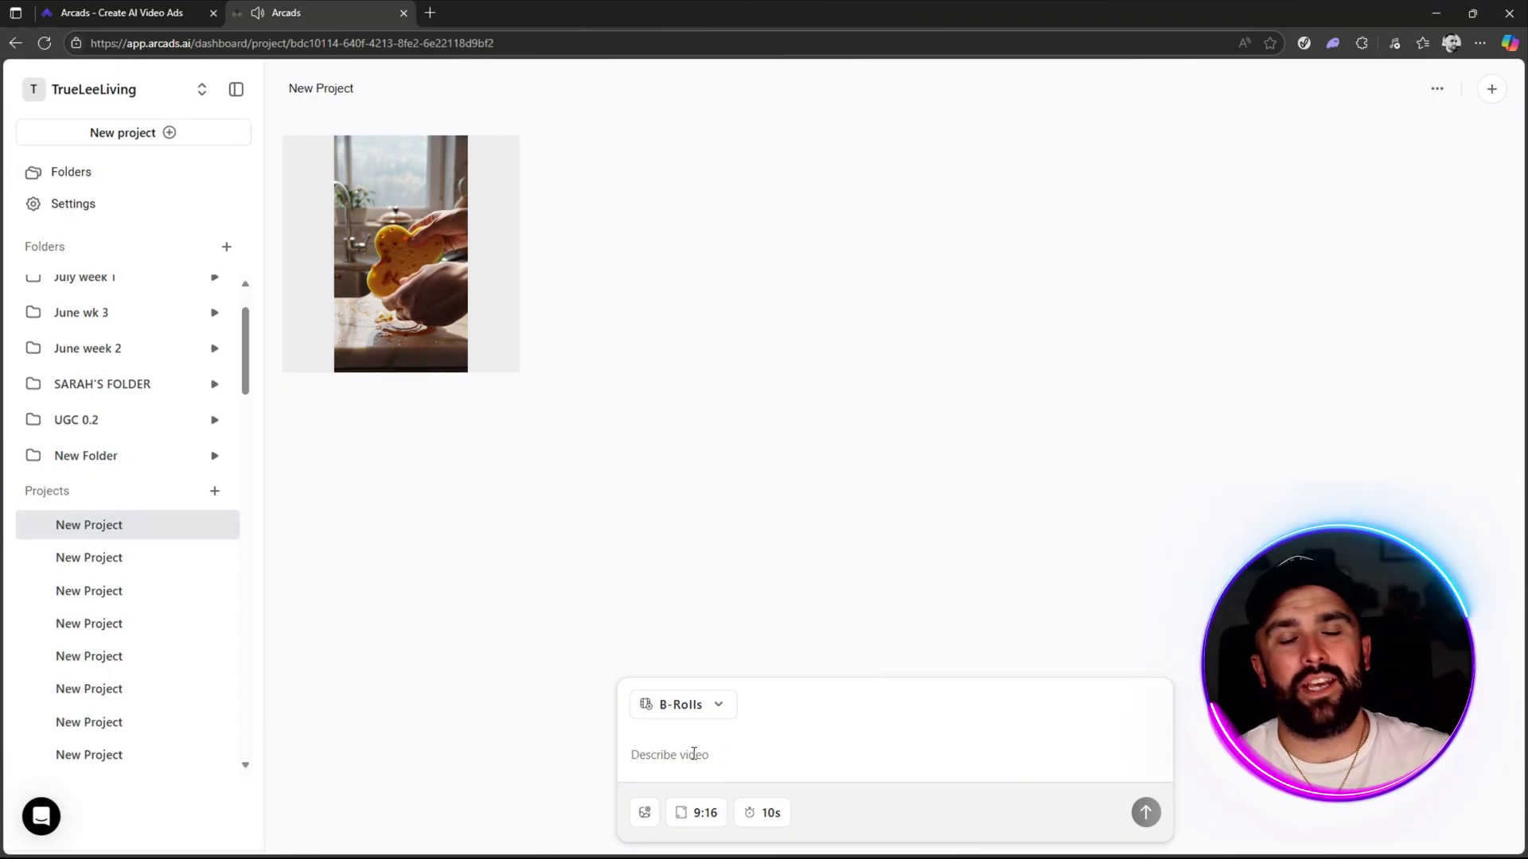
click(693, 754)
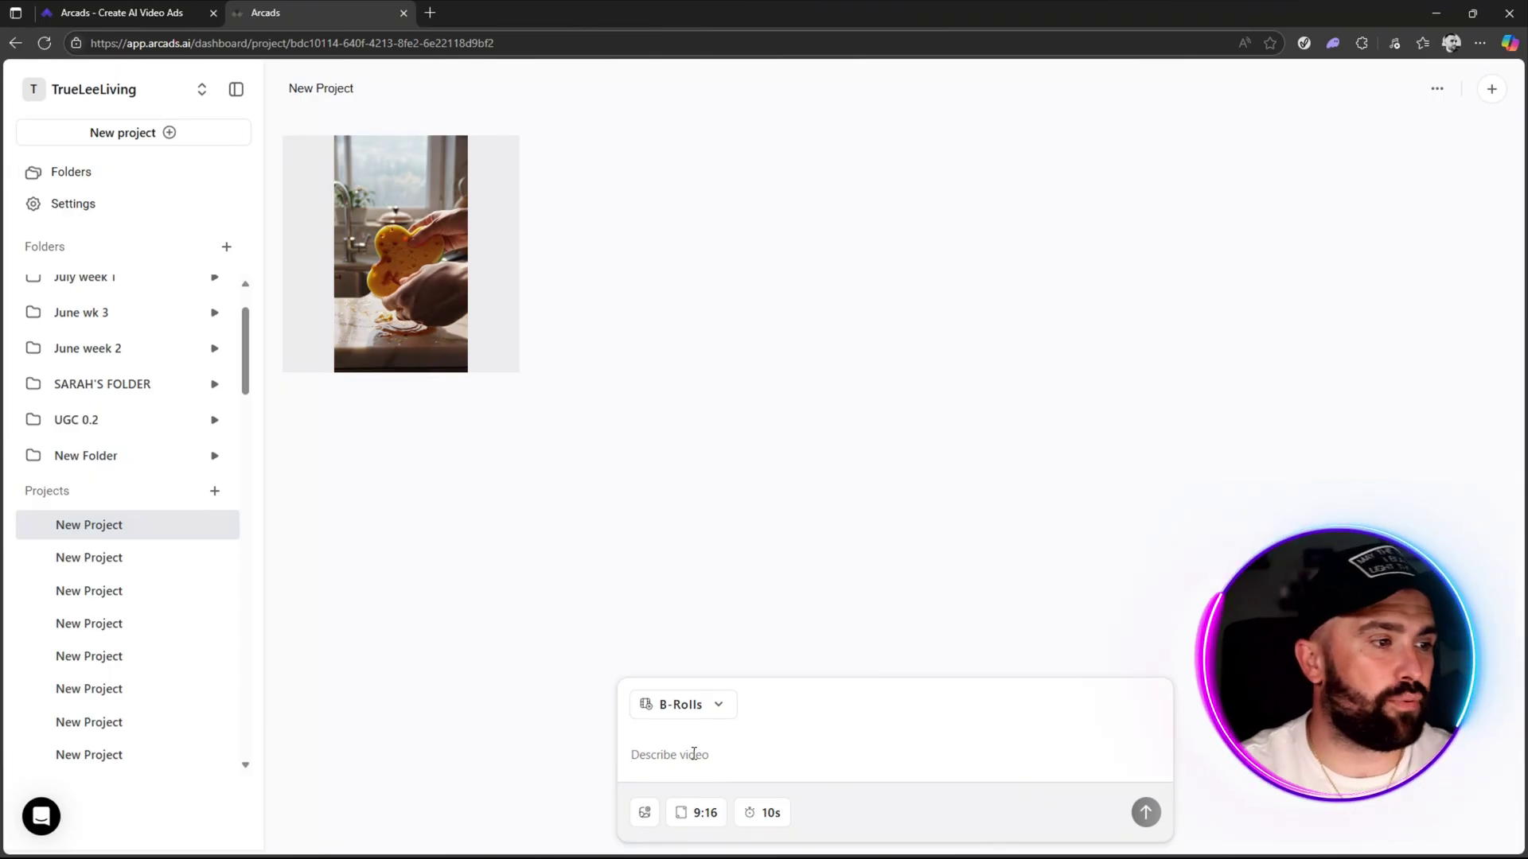